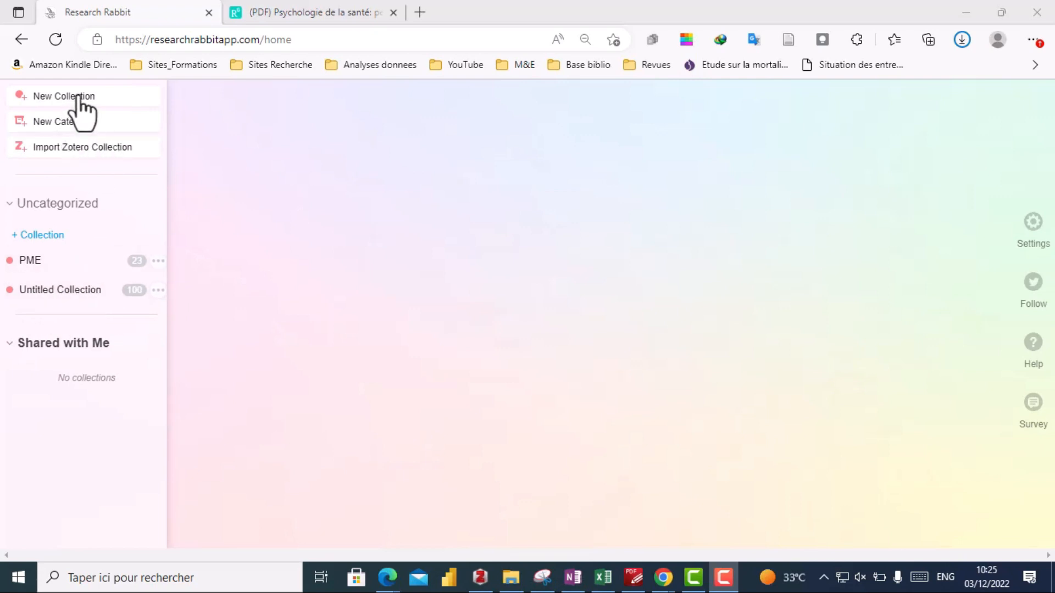
Create a new collection named Psycho and open it
{"action": "left_click", "coordinate": [77, 97]}
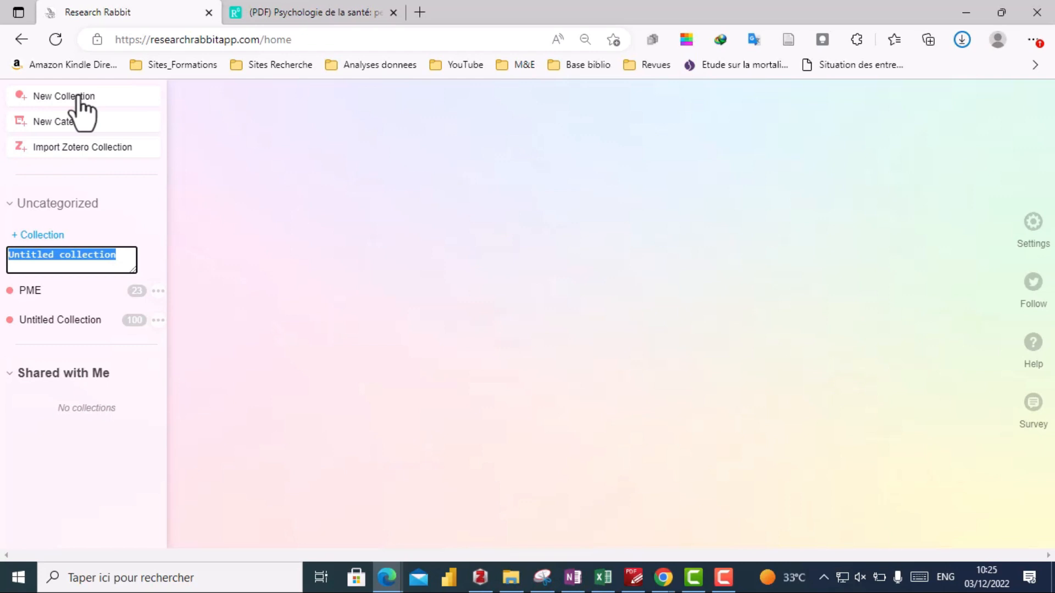
{"action": "type", "text": "Psycho"}
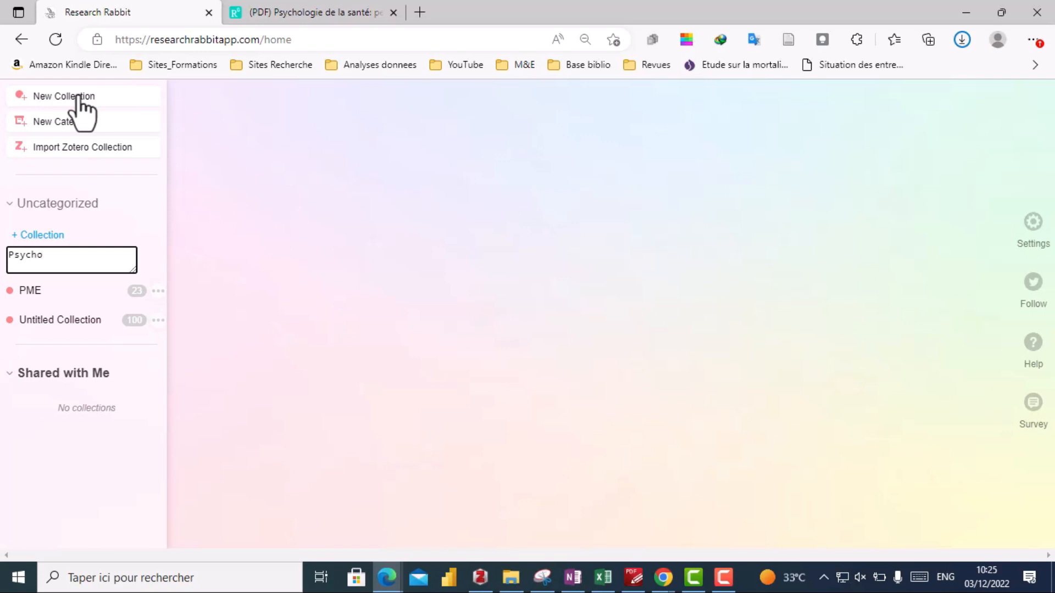
{"action": "key", "text": "Return"}
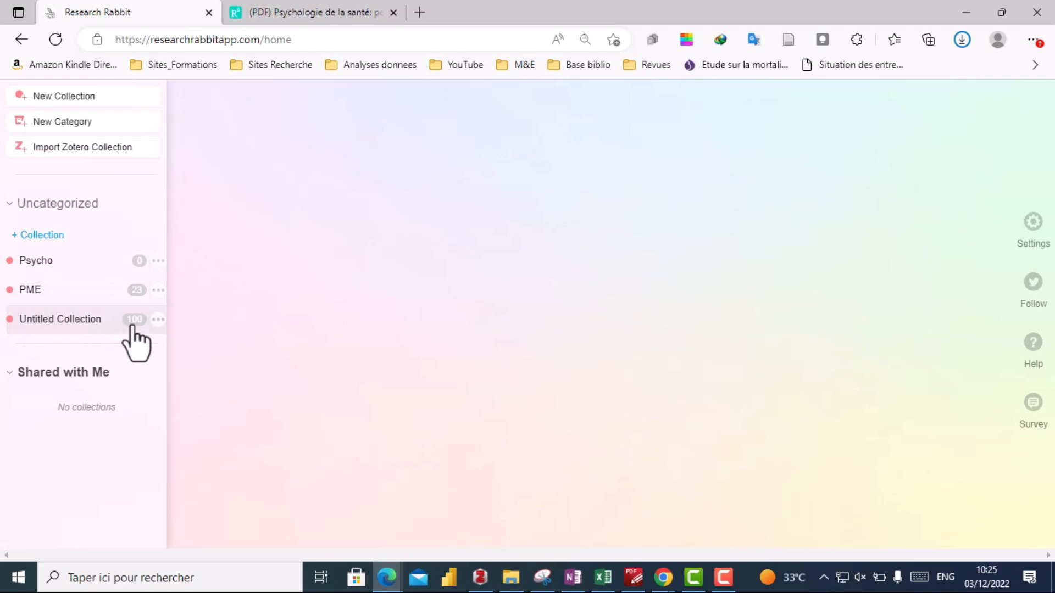
{"action": "left_click", "coordinate": [76, 263]}
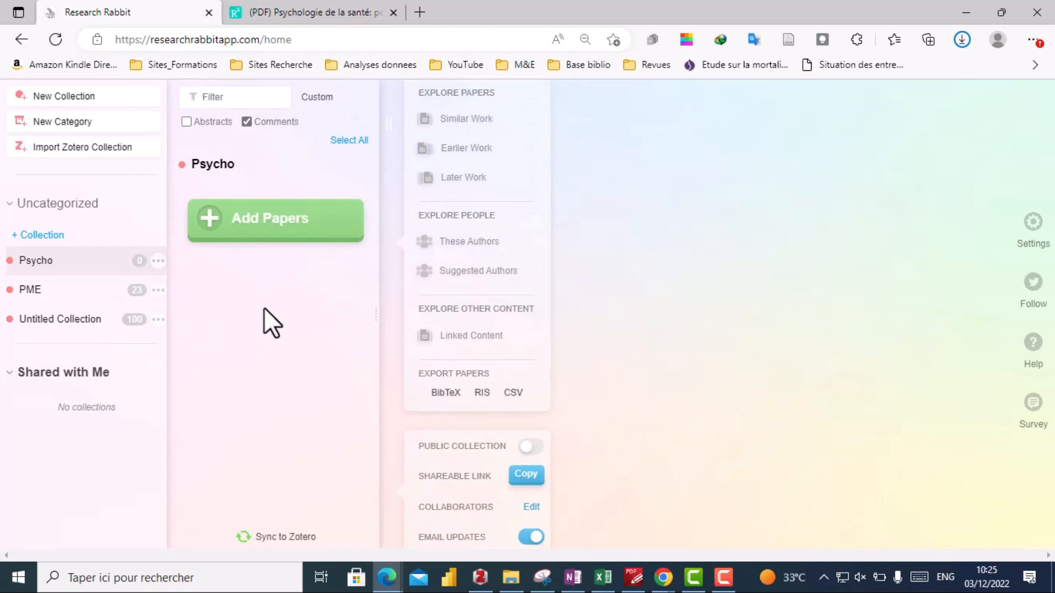
Search for a paper to add using the ResearchGate book's title, "Psychologie de la santé: perspectives qualitatives et cliniques"
{"action": "left_click", "coordinate": [274, 229]}
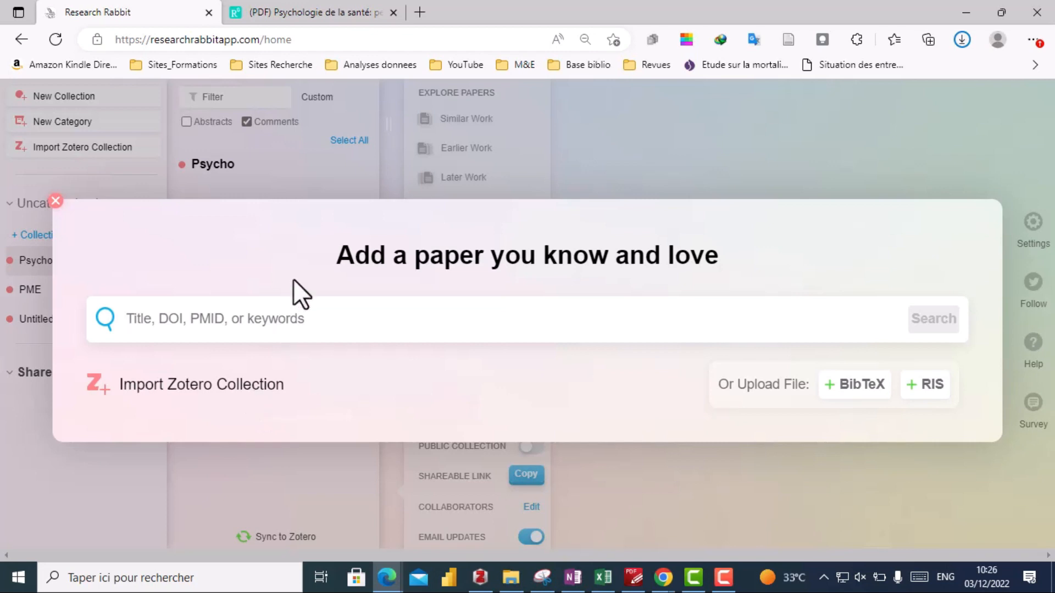
{"action": "left_click", "coordinate": [329, 2]}
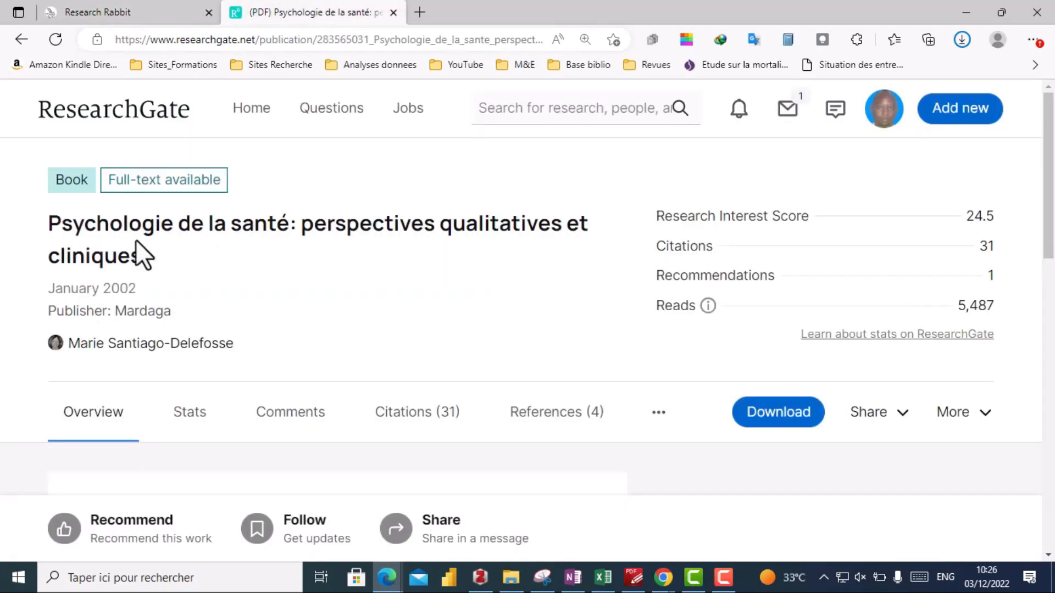
{"action": "left_click_drag", "start_coordinate": [51, 223], "coordinate": [146, 256]}
{"action": "key", "text": "ctrl+c"}
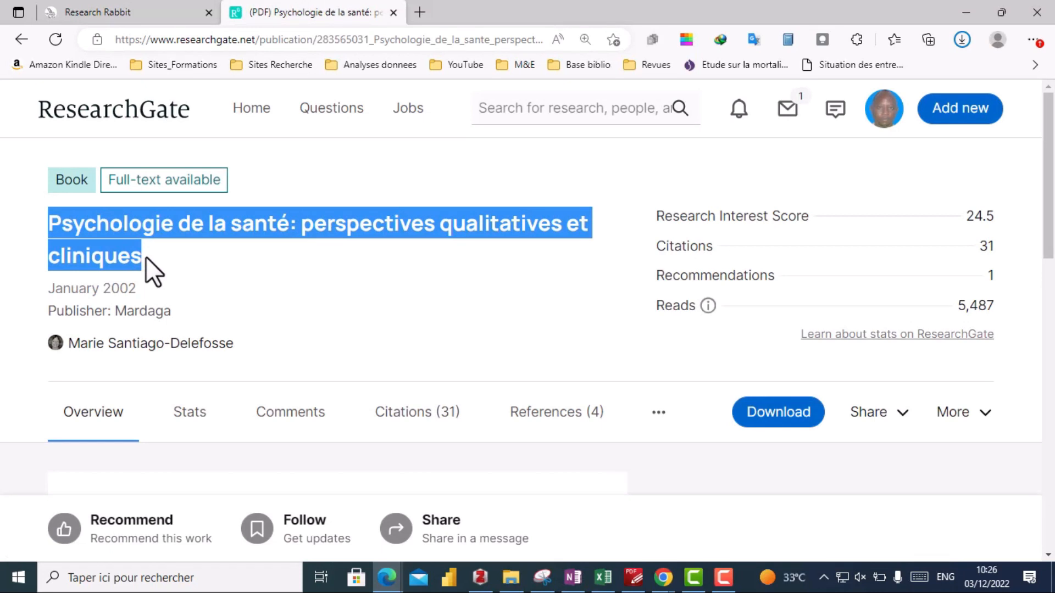
{"action": "left_click", "coordinate": [140, 1]}
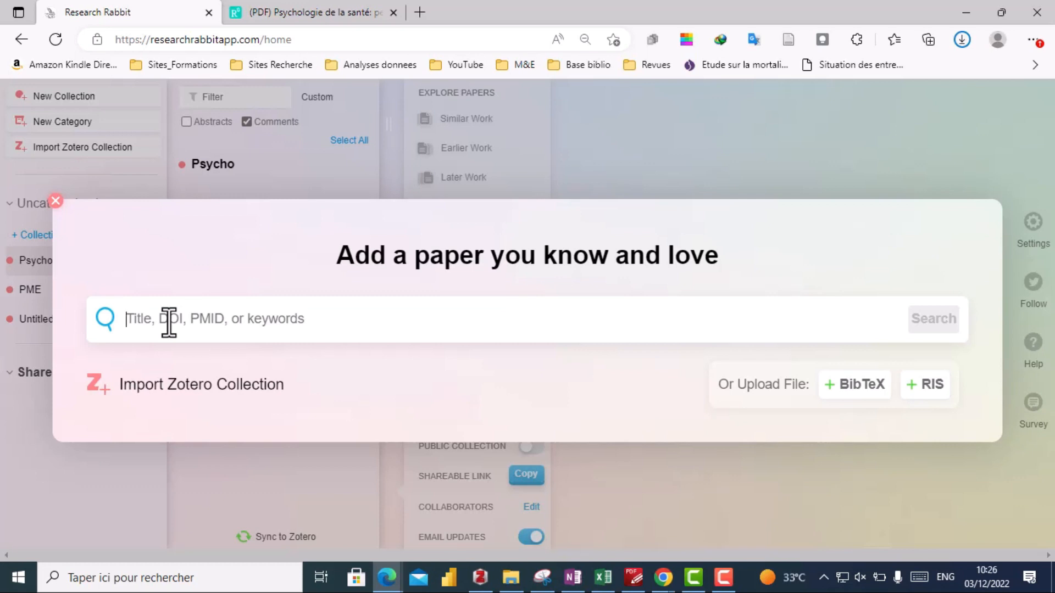
{"action": "key", "text": "ctrl+v"}
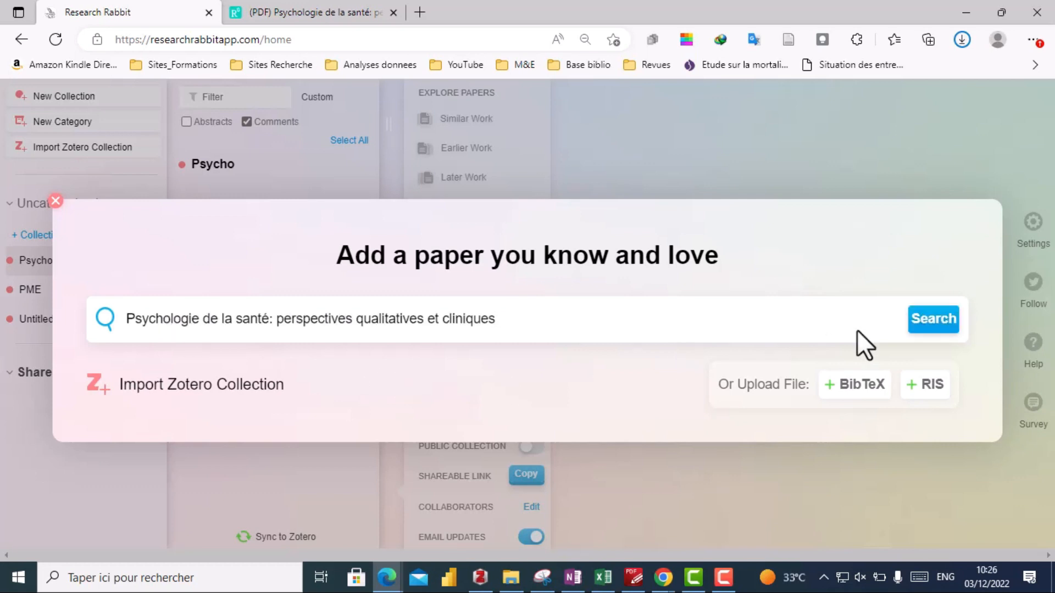
{"action": "left_click", "coordinate": [934, 319]}
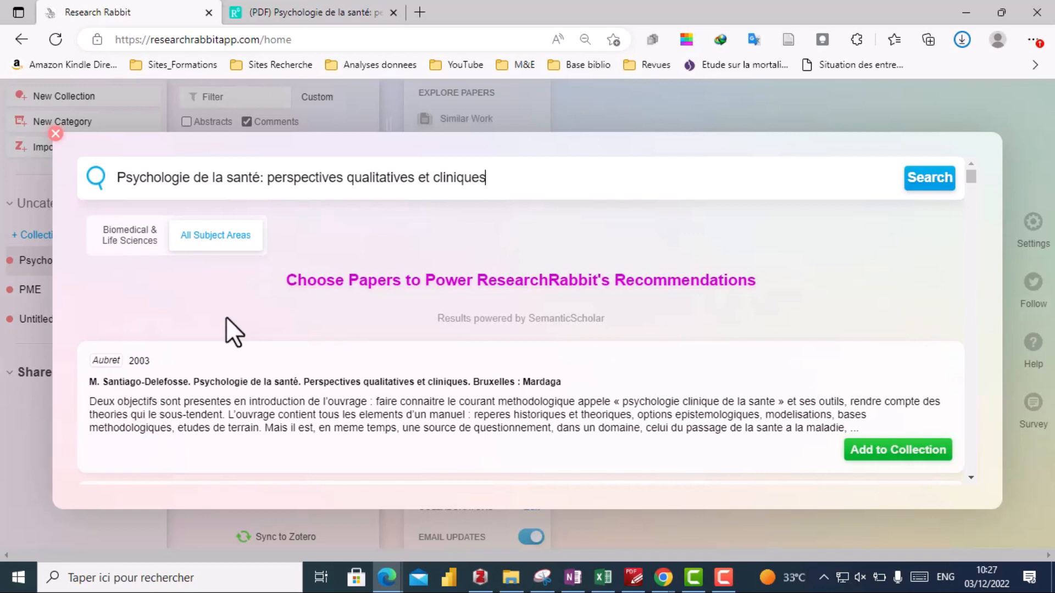
Check the book's author on the ResearchGate page and add the matching 2003 search result to the Psycho collection
{"action": "left_click", "coordinate": [315, 11]}
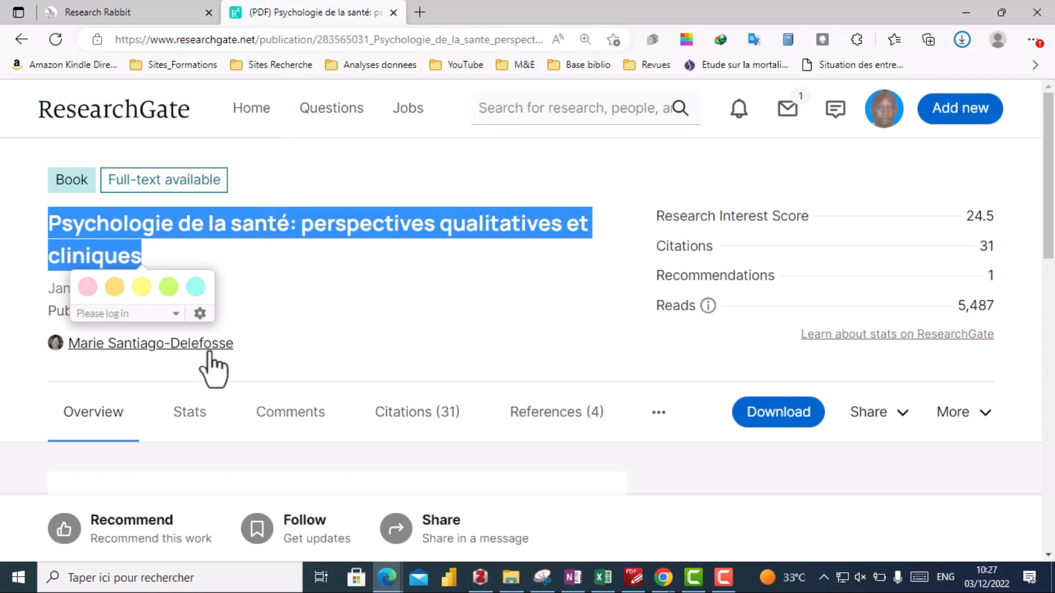
{"action": "left_click", "coordinate": [323, 312]}
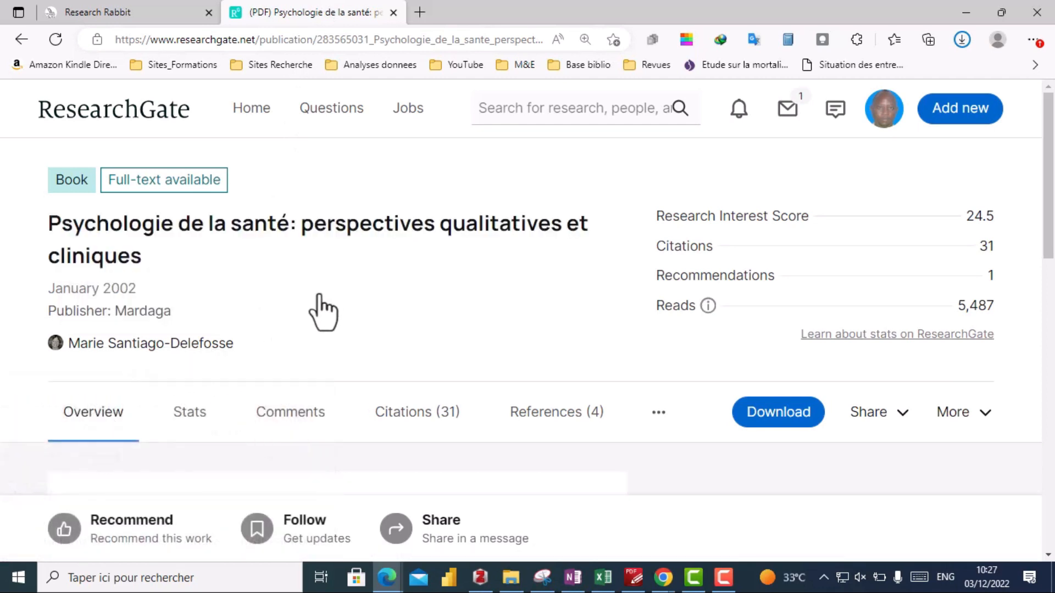
{"action": "left_click", "coordinate": [170, 9]}
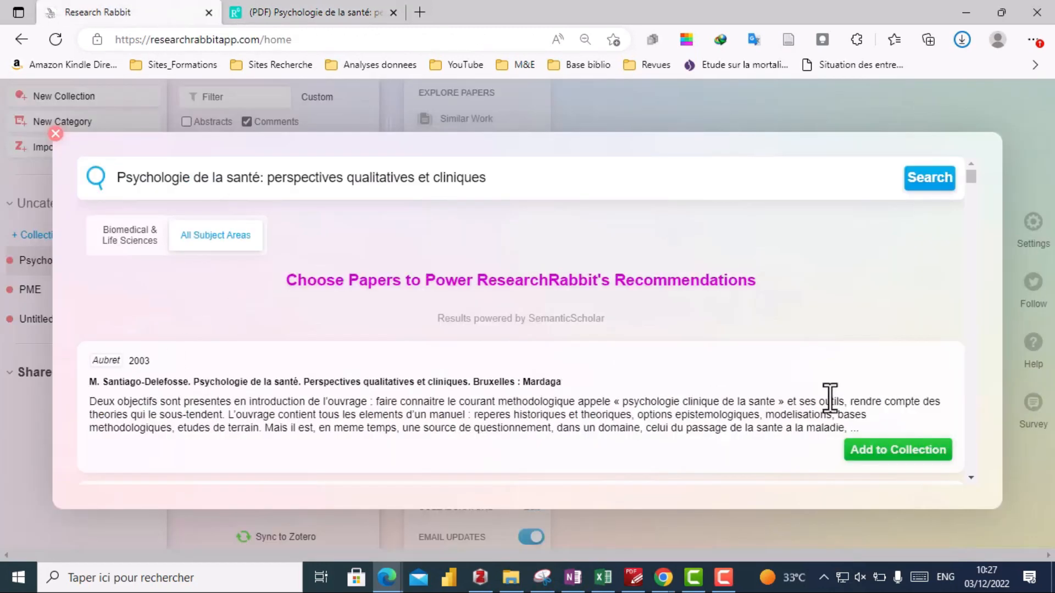
{"action": "left_click", "coordinate": [898, 452]}
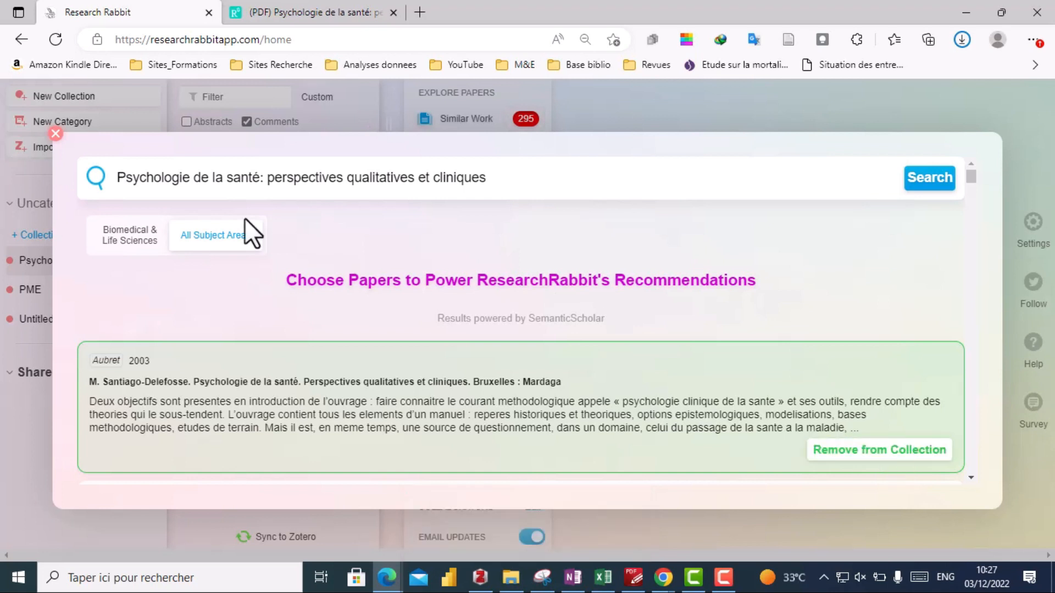
{"action": "left_click", "coordinate": [56, 135]}
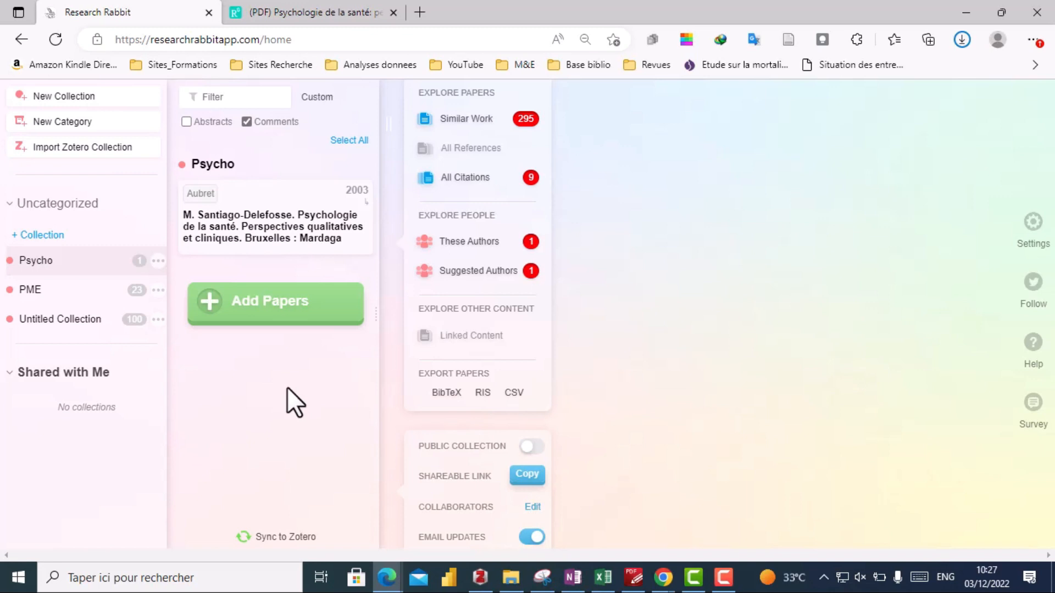
List similar work for the 2003 paper and add "La psychanalyse, son image et son public" to the Psycho collection
{"action": "left_click", "coordinate": [291, 239]}
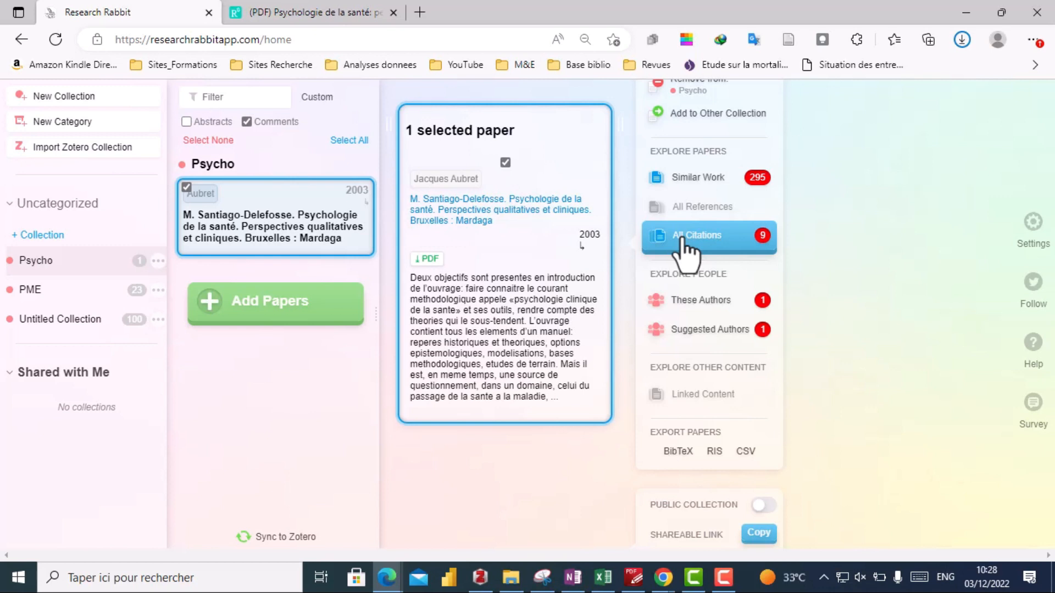
{"action": "left_click", "coordinate": [708, 189]}
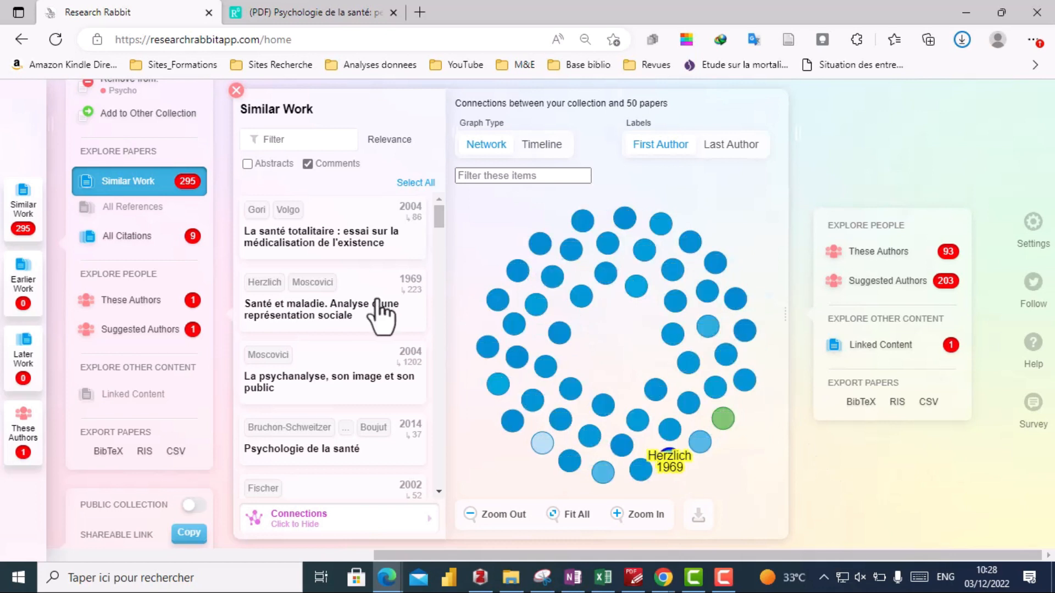
{"action": "left_click", "coordinate": [303, 385]}
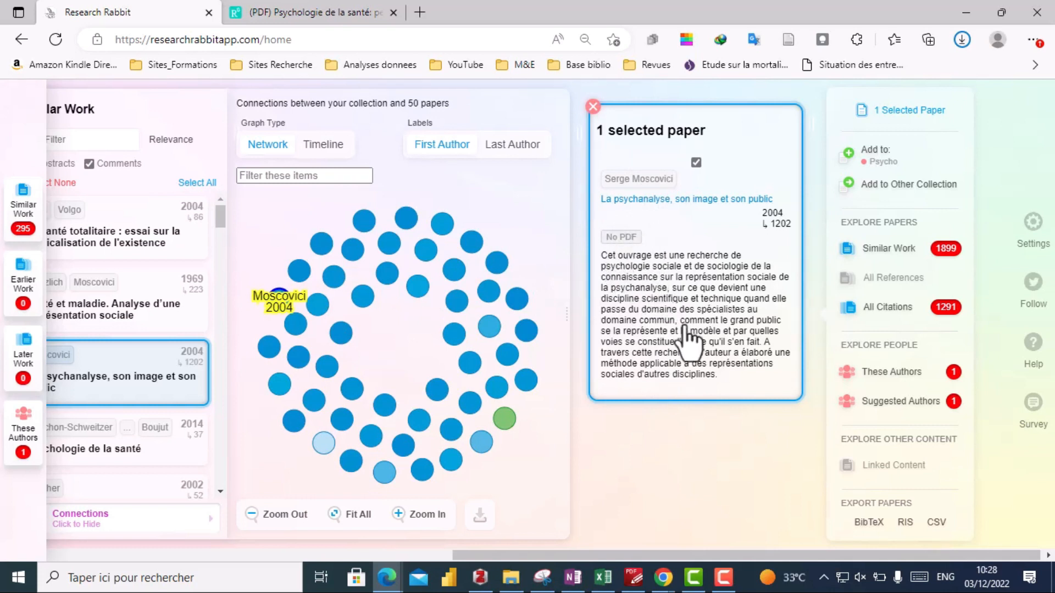
{"action": "left_click", "coordinate": [886, 162]}
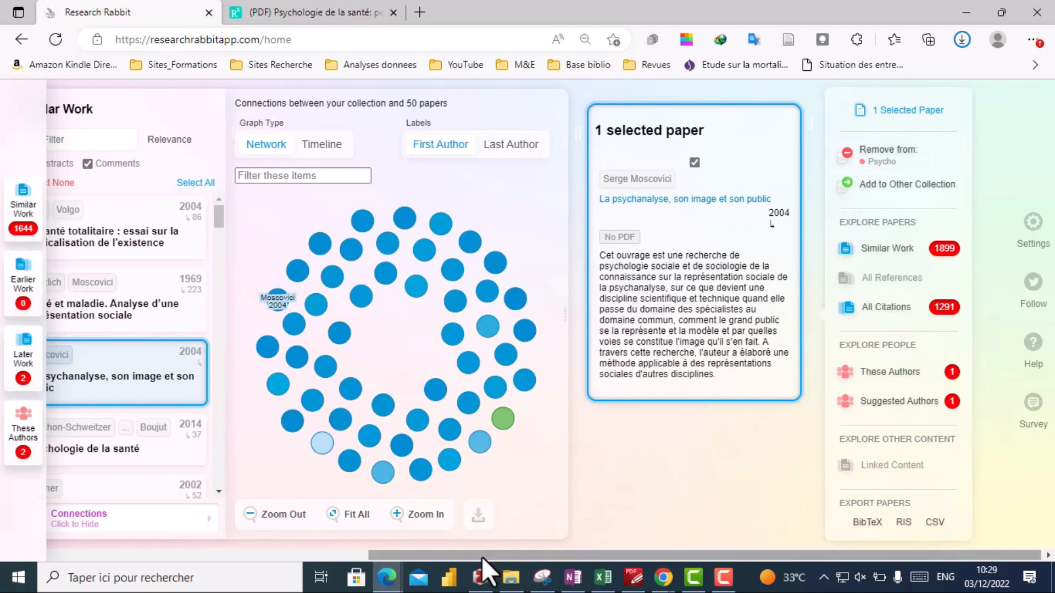
Add the similar paper "Les Théories personnelles des patients" to the Psycho collection and close the similar work results
{"action": "left_click_drag", "start_coordinate": [481, 556], "coordinate": [280, 555]}
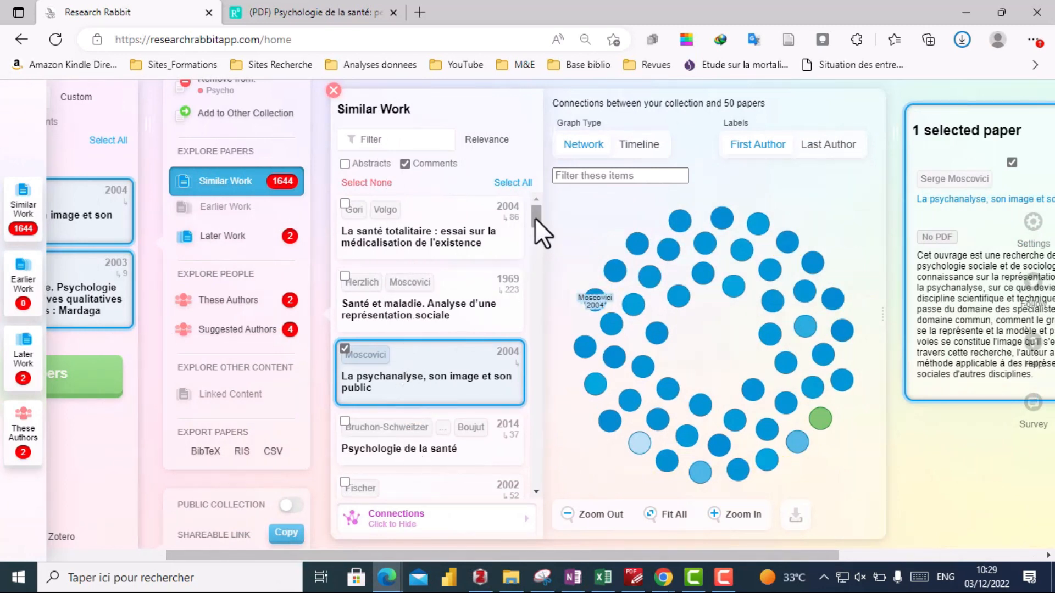
{"action": "left_click_drag", "start_coordinate": [535, 217], "coordinate": [535, 238]}
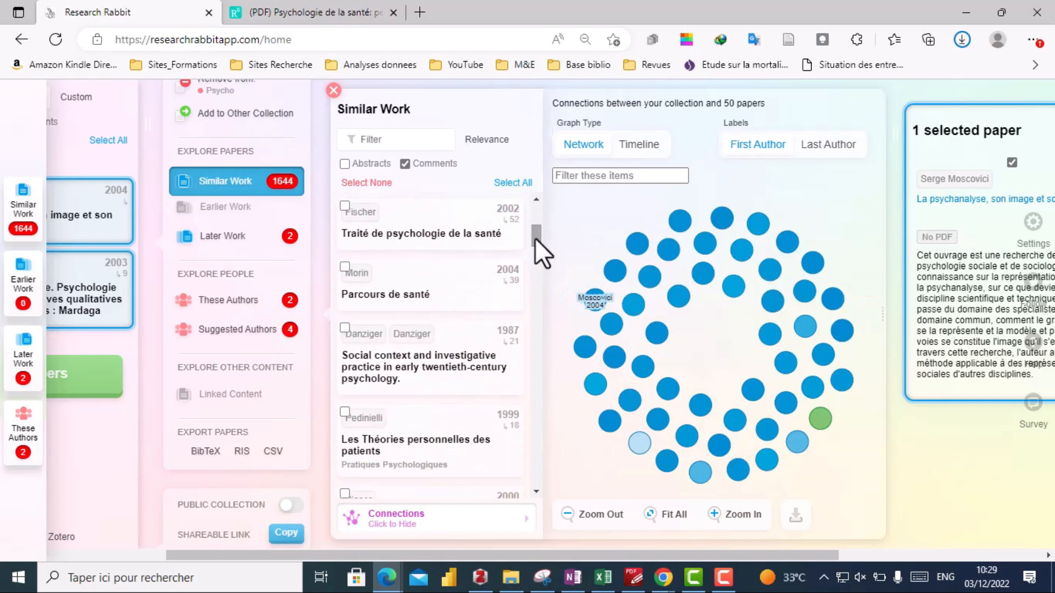
{"action": "left_click", "coordinate": [424, 368]}
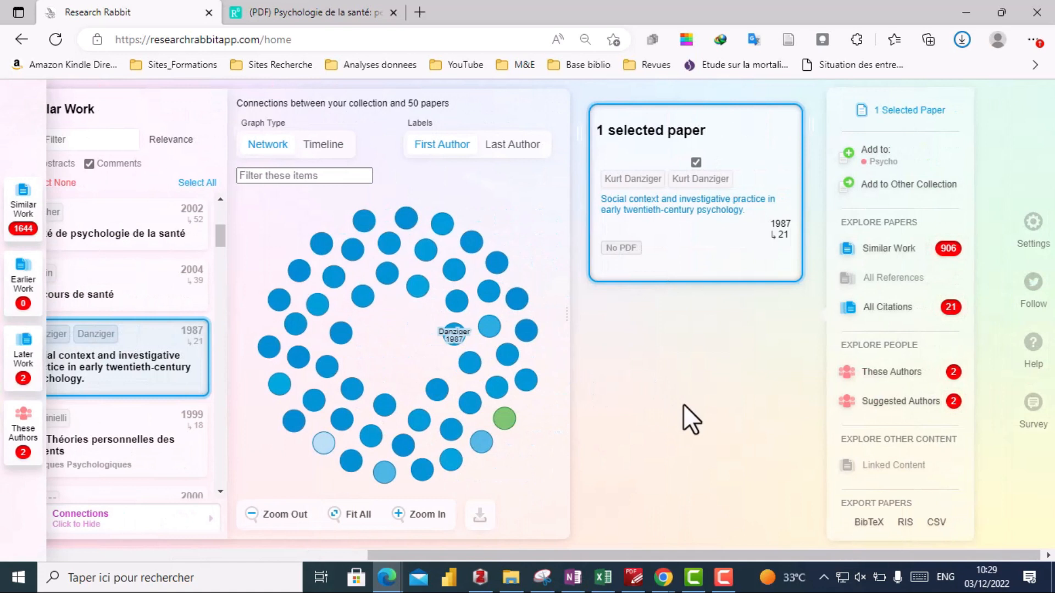
{"action": "left_click", "coordinate": [117, 442]}
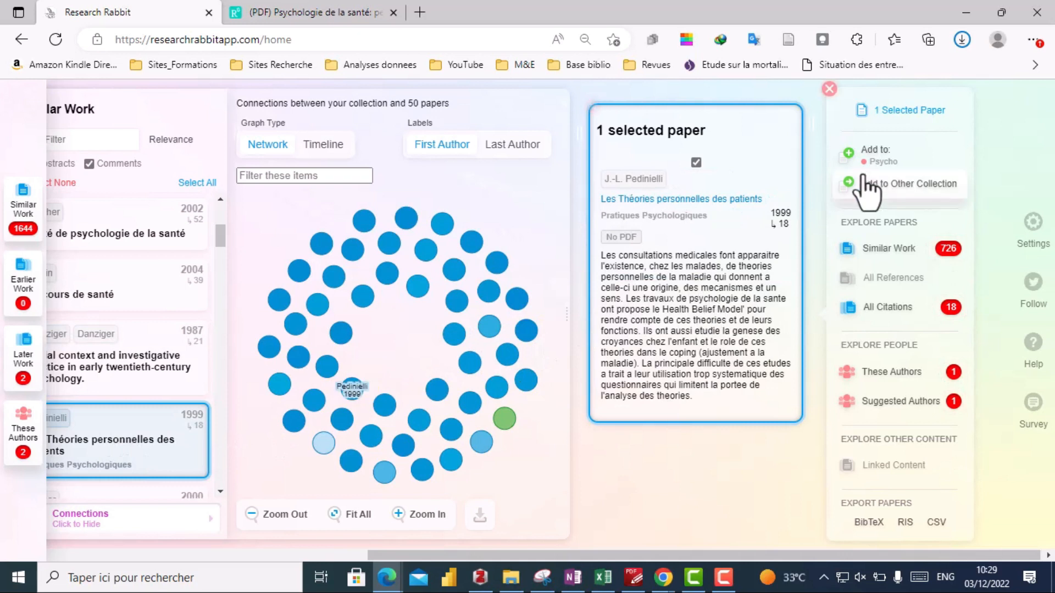
{"action": "left_click", "coordinate": [886, 167]}
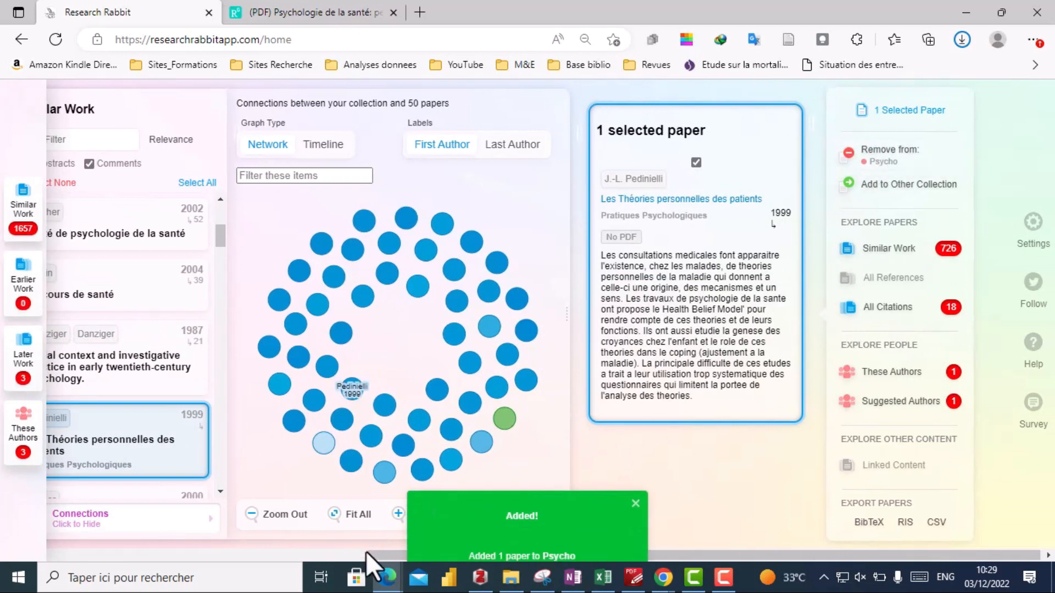
{"action": "left_click_drag", "start_coordinate": [371, 555], "coordinate": [170, 544]}
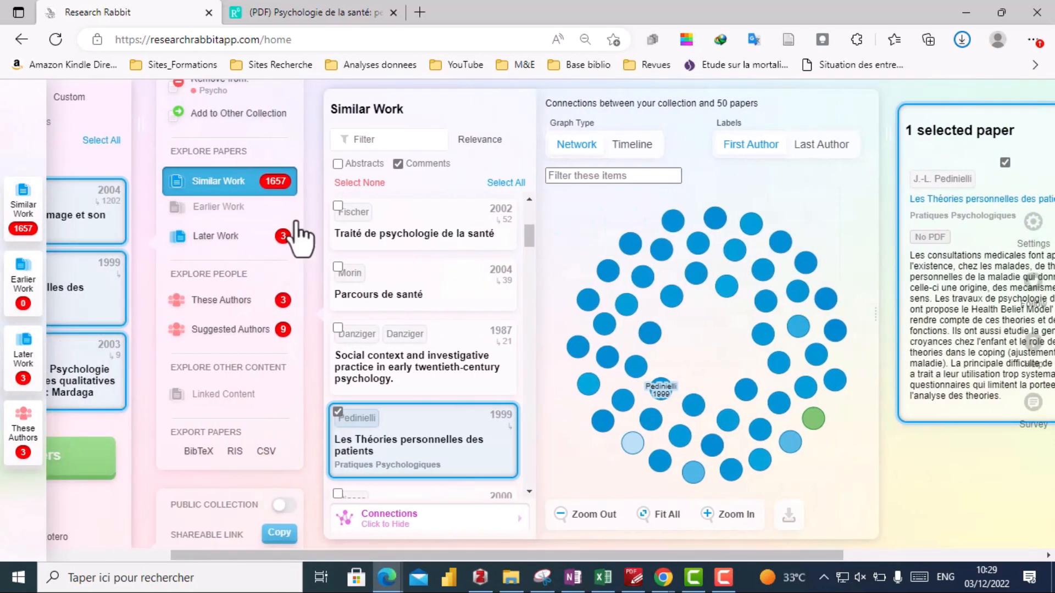
{"action": "left_click", "coordinate": [324, 92]}
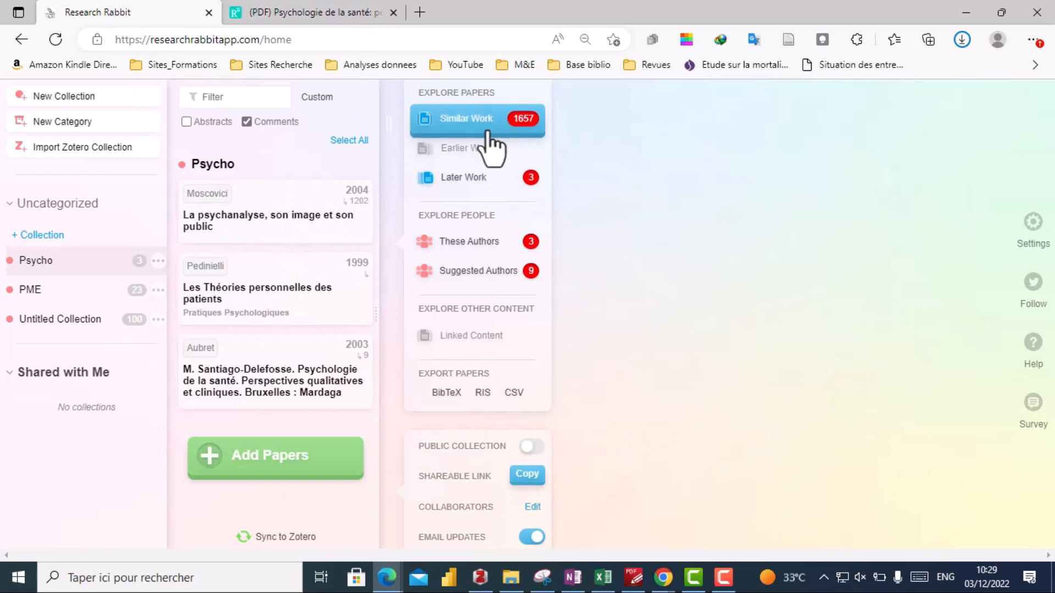
Examine the collection's later work as a network graph and as a timeline, and close the results
{"action": "left_click", "coordinate": [464, 176]}
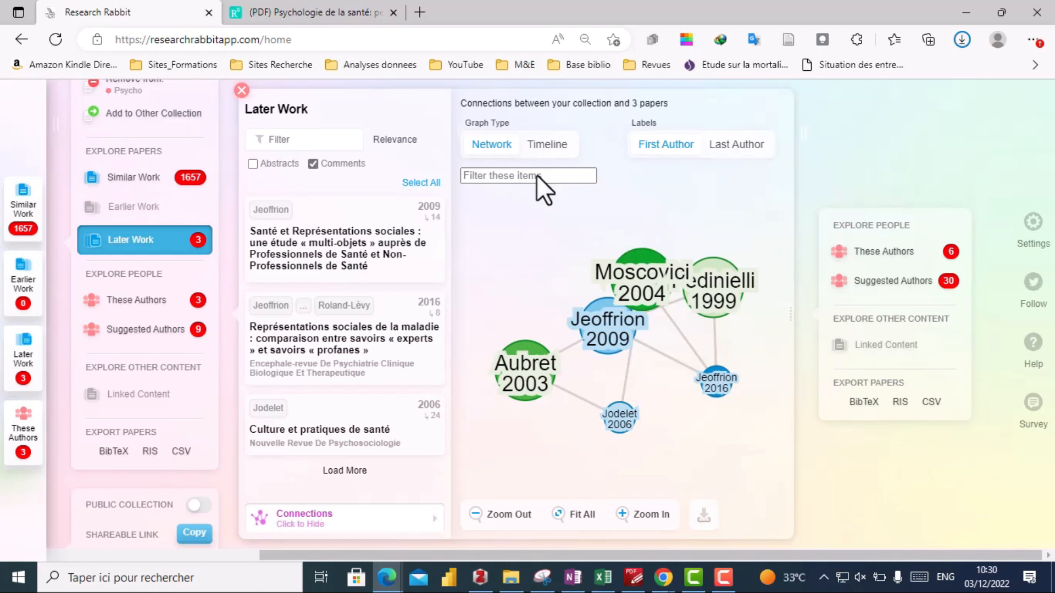
{"action": "left_click", "coordinate": [549, 144]}
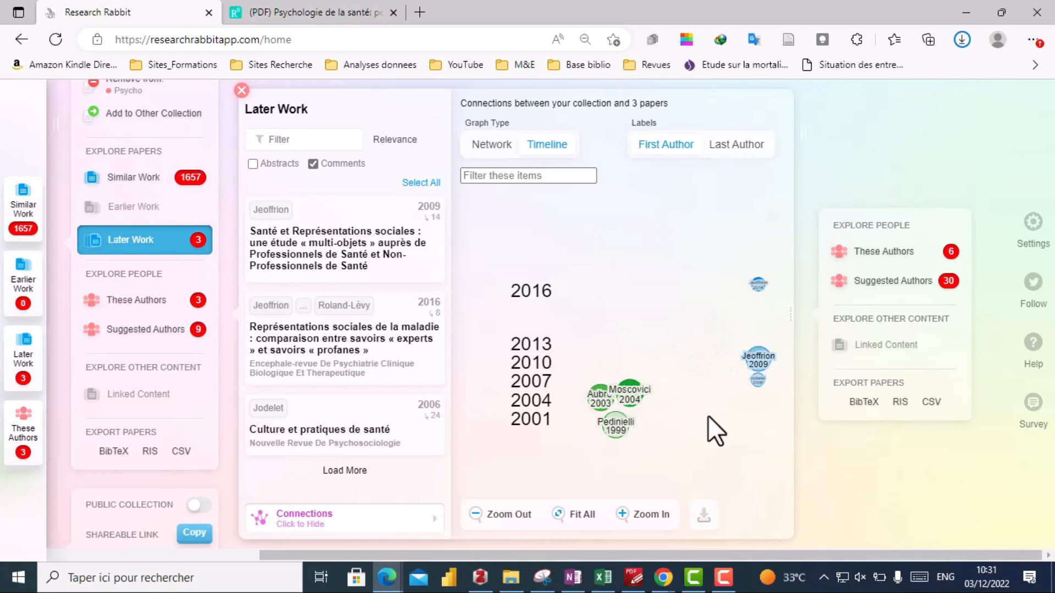
{"action": "left_click", "coordinate": [492, 143]}
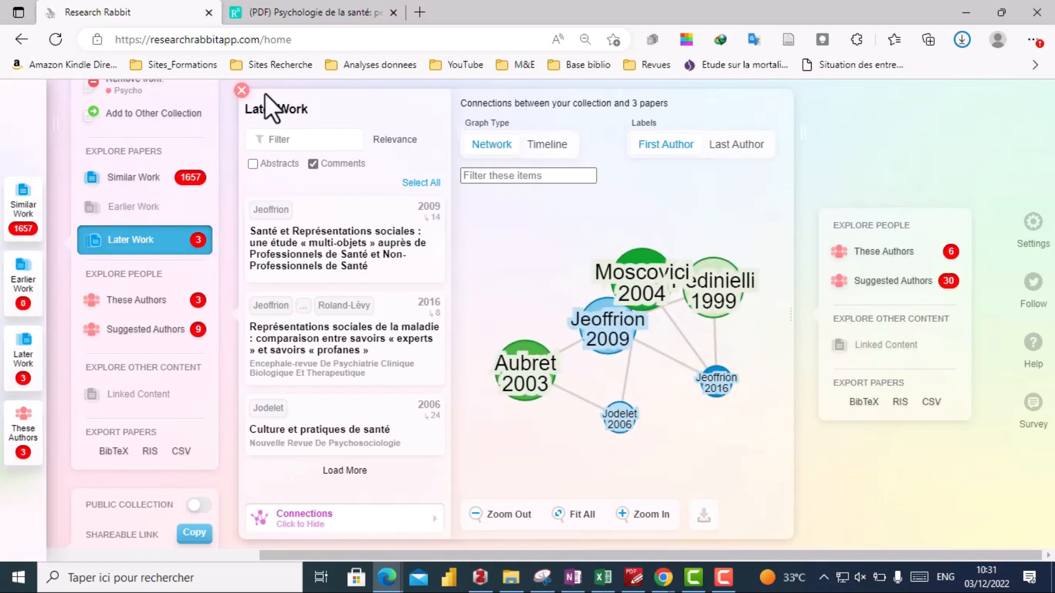
{"action": "left_click", "coordinate": [242, 89]}
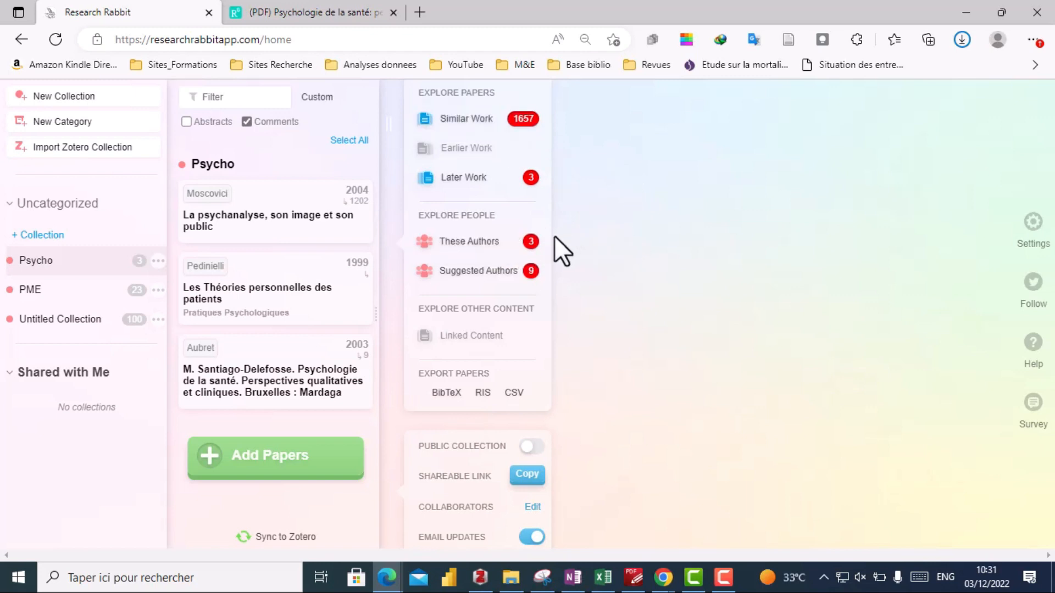
From the first suggested author's published work, add the 2009 paper "Santé et Représentations sociales" to the Psycho collection
{"action": "left_click", "coordinate": [481, 272]}
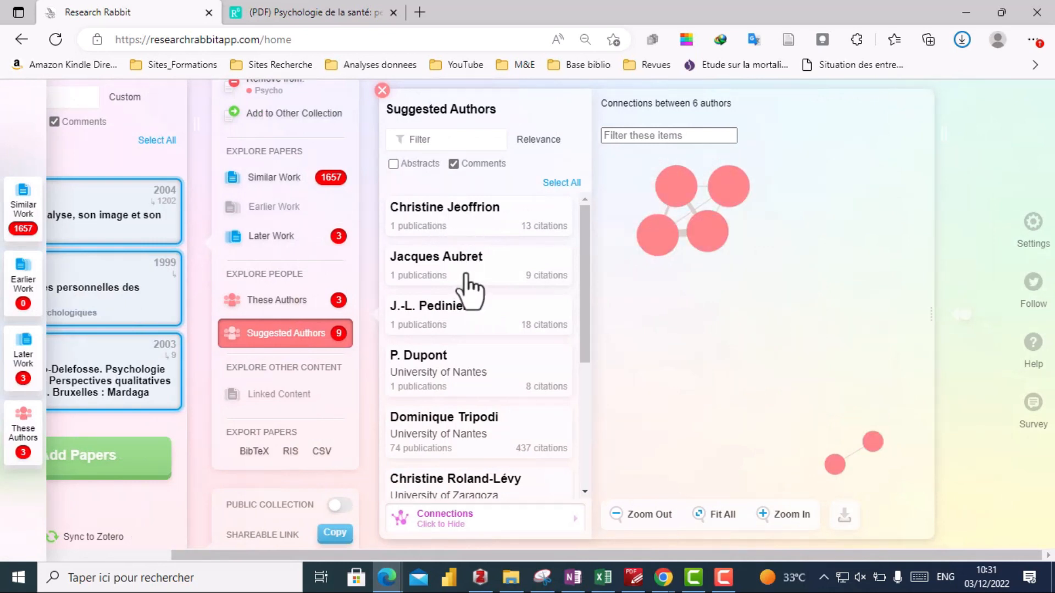
{"action": "left_click", "coordinate": [465, 220]}
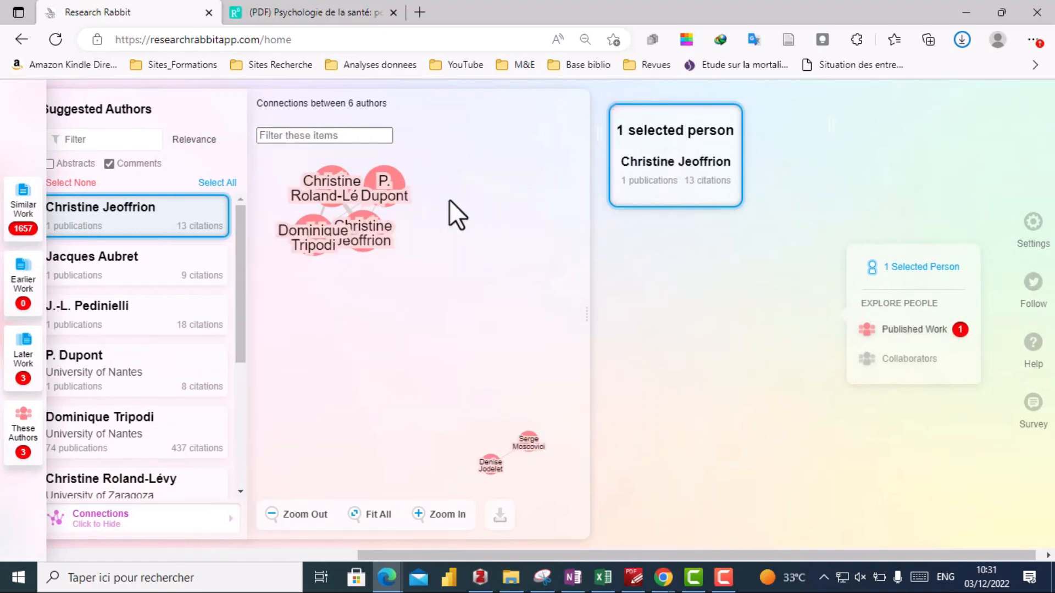
{"action": "left_click", "coordinate": [907, 331]}
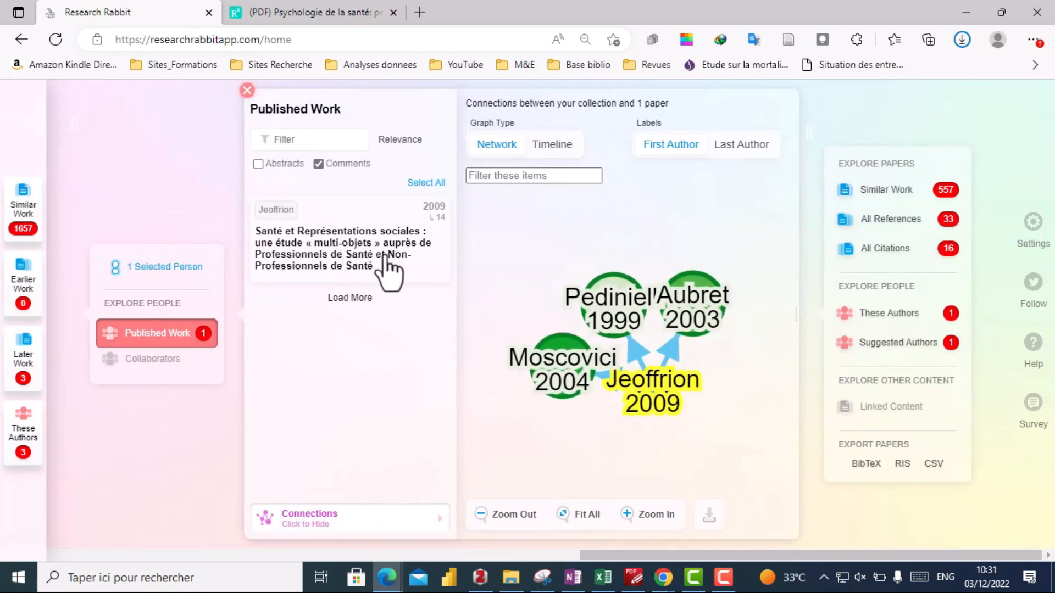
{"action": "left_click", "coordinate": [352, 262]}
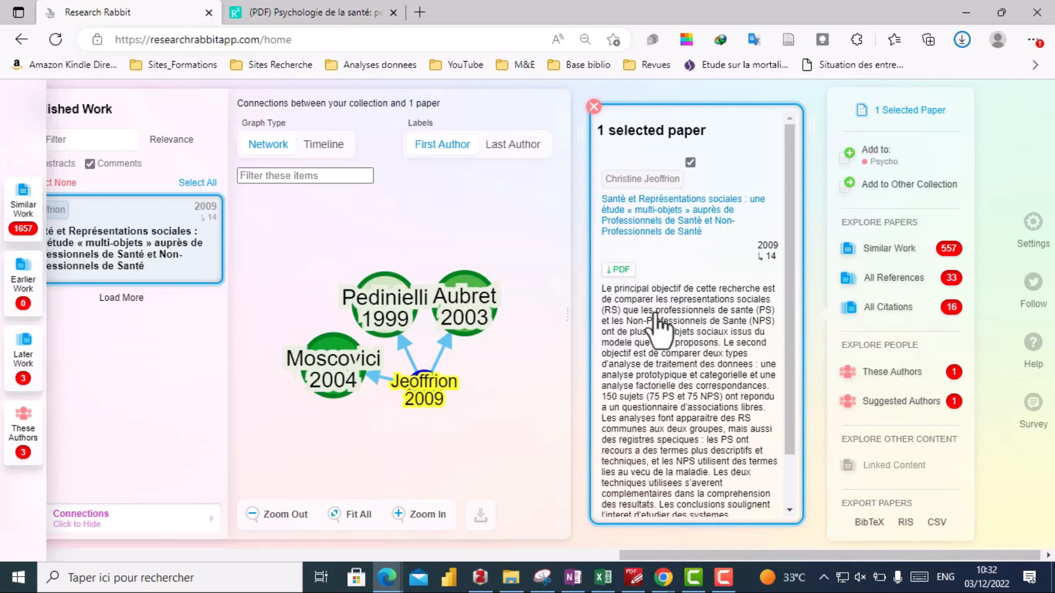
{"action": "left_click", "coordinate": [883, 168]}
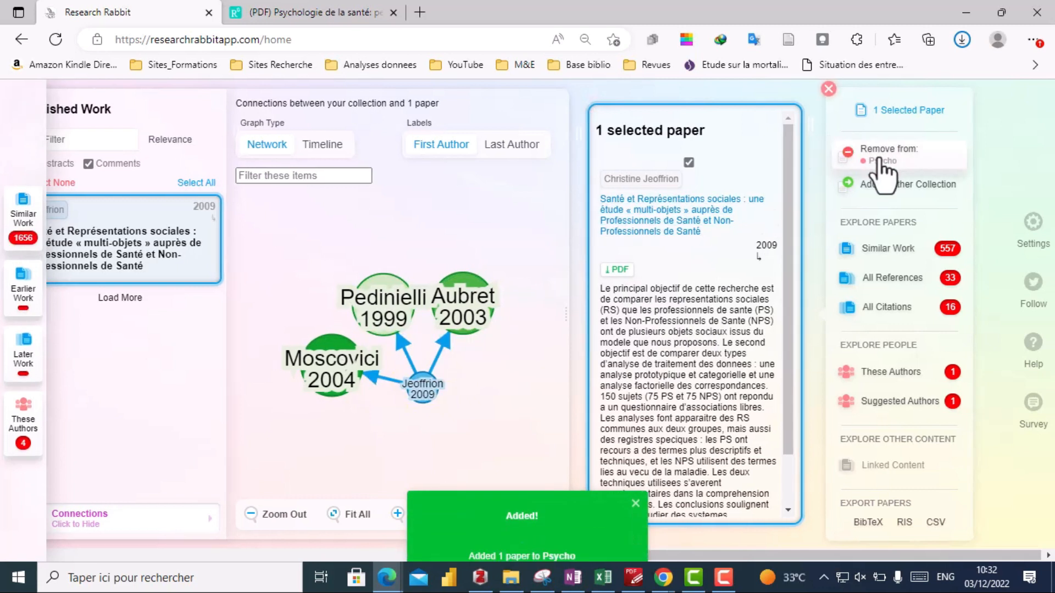
Close the selected paper, published work and suggested authors results to return to the Psycho collection
{"action": "left_click", "coordinate": [830, 89]}
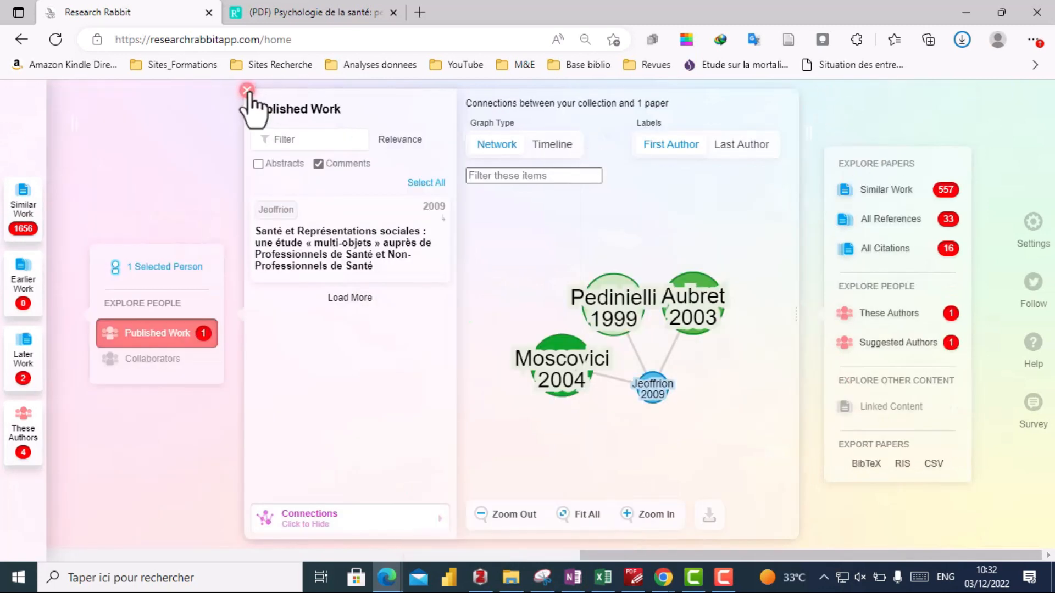
{"action": "left_click", "coordinate": [247, 90]}
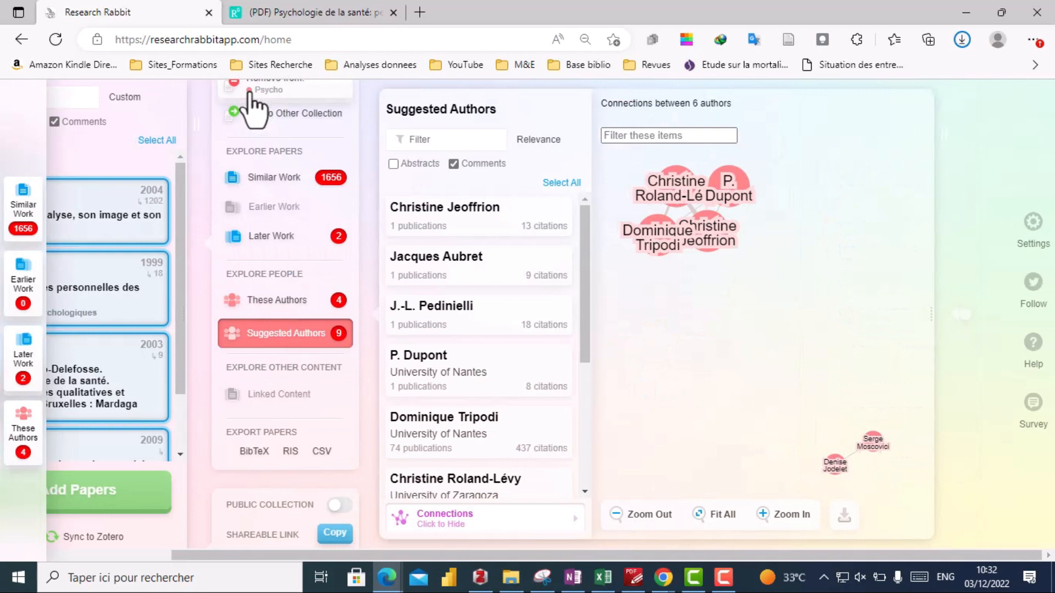
{"action": "mouse_move", "coordinate": [448, 141]}
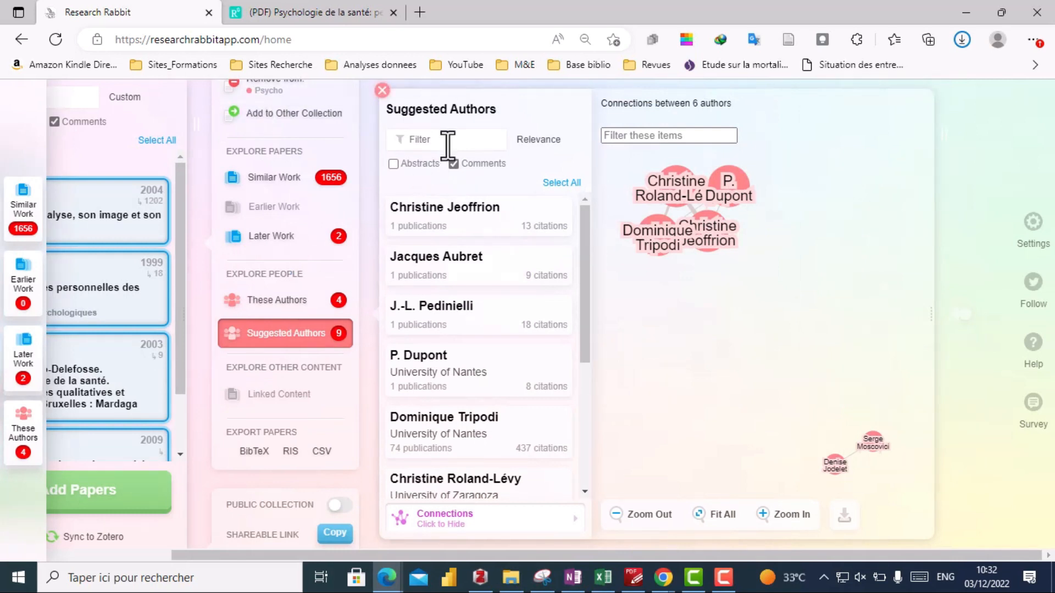
{"action": "left_click", "coordinate": [383, 92]}
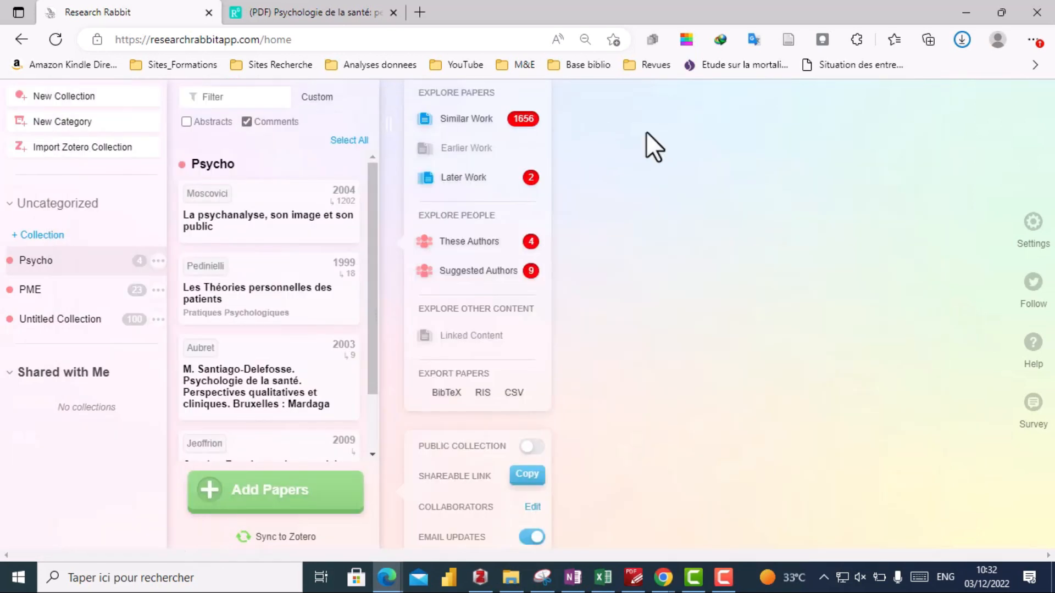
Show the abstracts in the Psycho collection and look through its list of papers
{"action": "scroll", "coordinate": [374, 421], "scroll_direction": "down", "scroll_amount": 2}
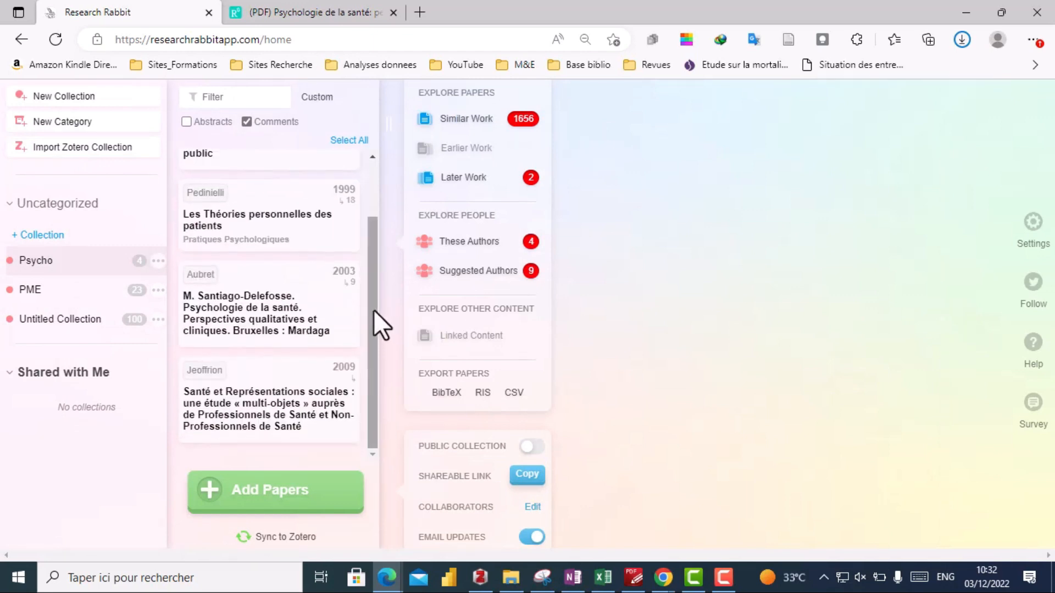
{"action": "left_click_drag", "start_coordinate": [374, 310], "coordinate": [385, 230]}
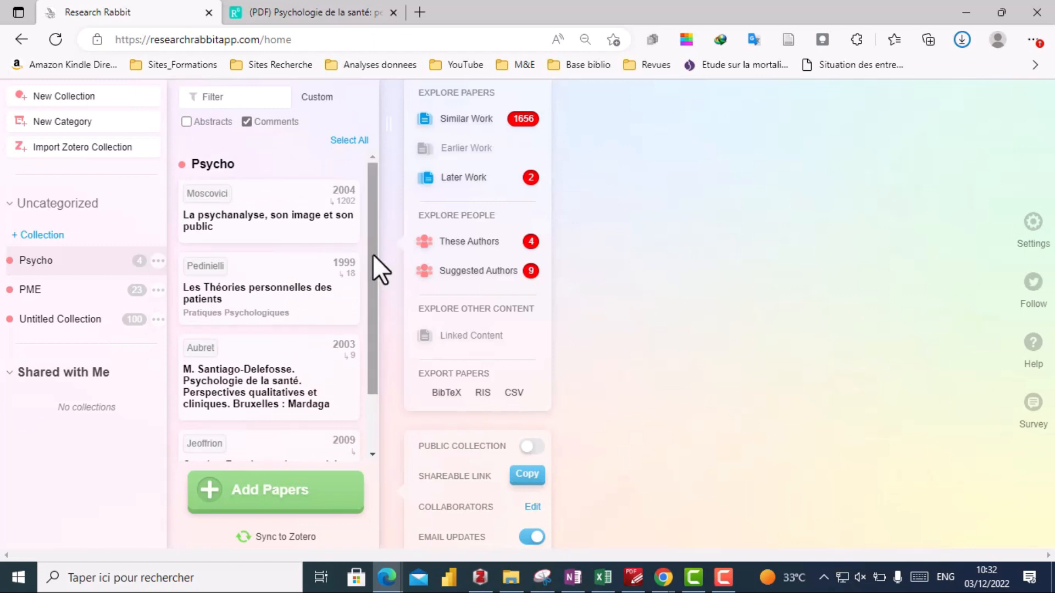
{"action": "left_click", "coordinate": [188, 121]}
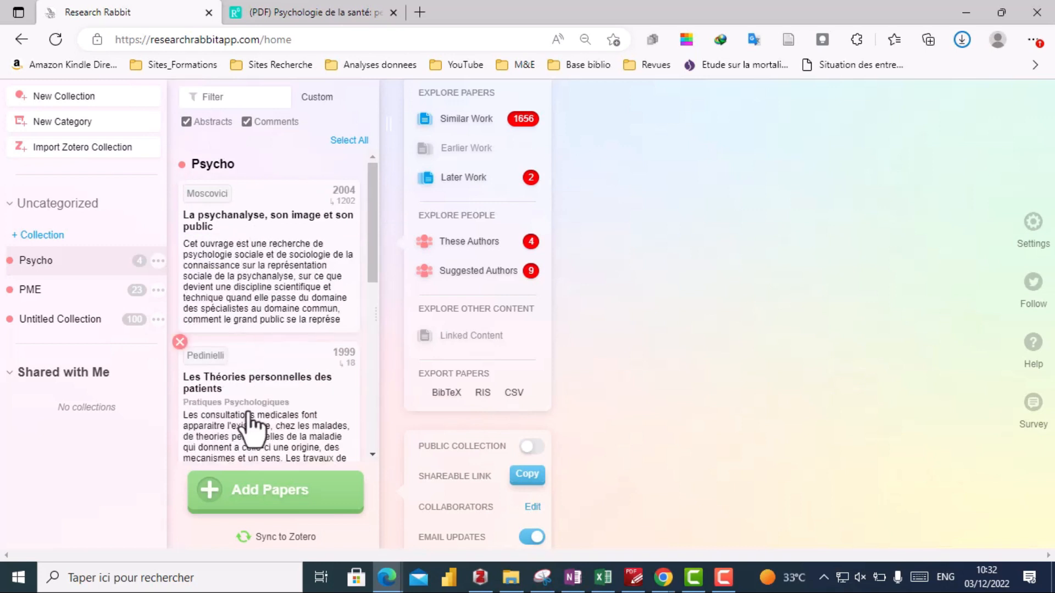
{"action": "left_click", "coordinate": [372, 454]}
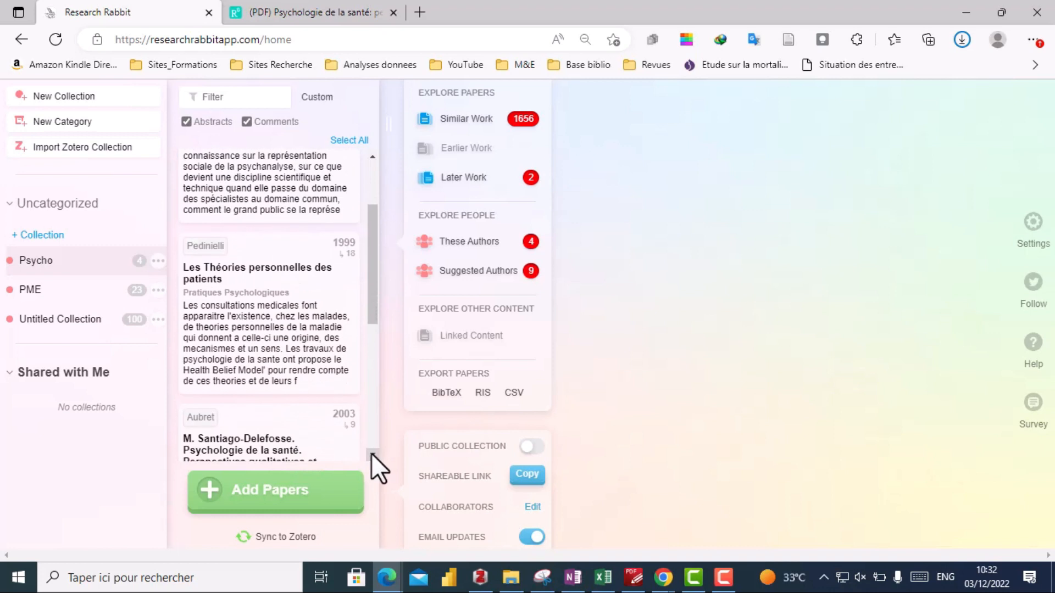
{"action": "scroll", "coordinate": [371, 453], "scroll_direction": "down", "scroll_amount": 8}
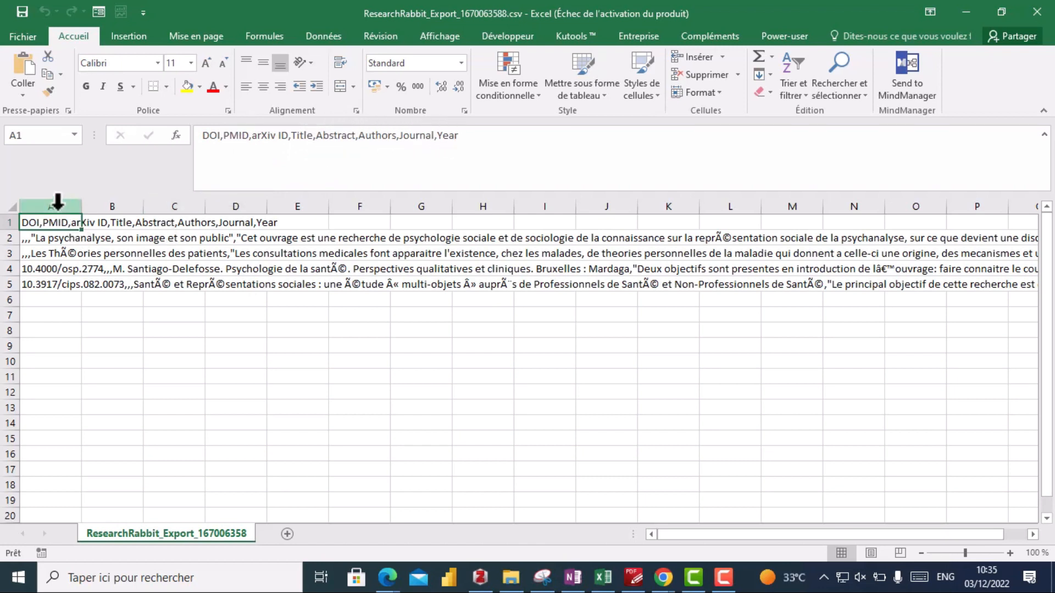
In the exported CSV in Excel, split column A into separate columns as delimited text with tab and comma separators
{"action": "left_click", "coordinate": [57, 206]}
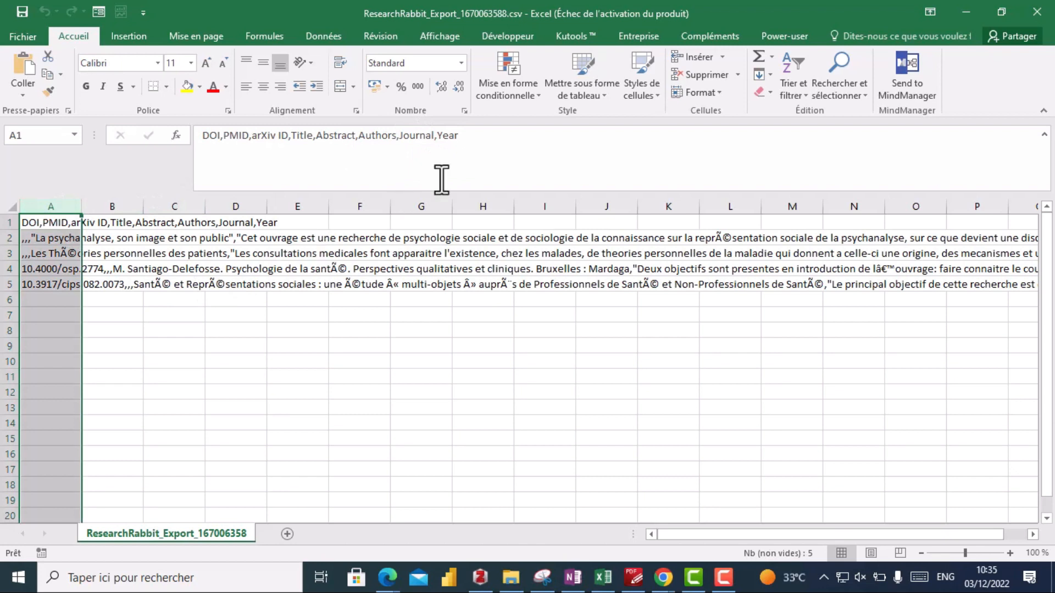
{"action": "left_click", "coordinate": [327, 34]}
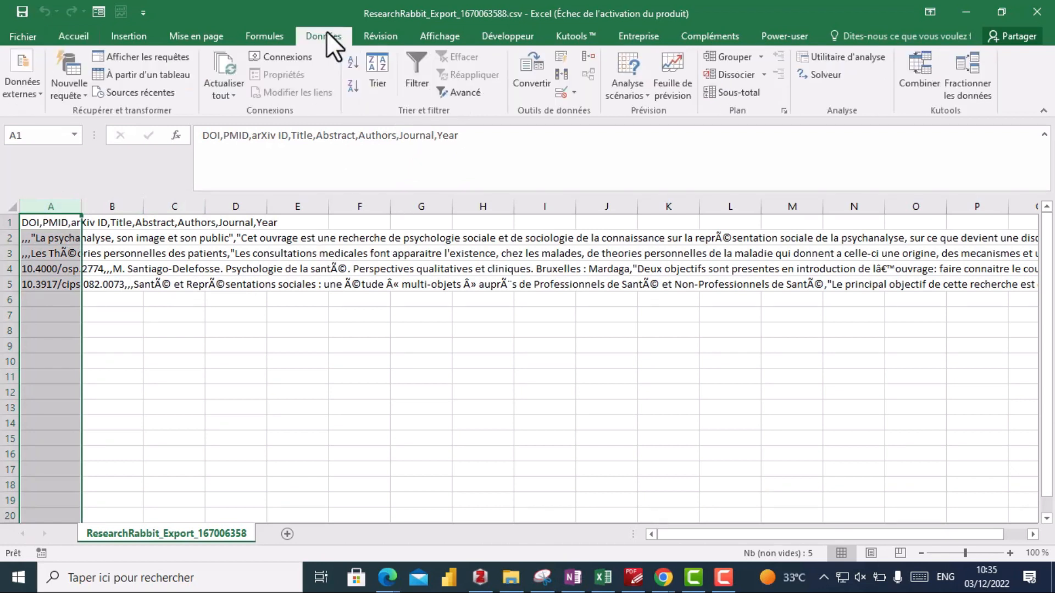
{"action": "left_click", "coordinate": [537, 64]}
{"action": "left_click", "coordinate": [169, 109]}
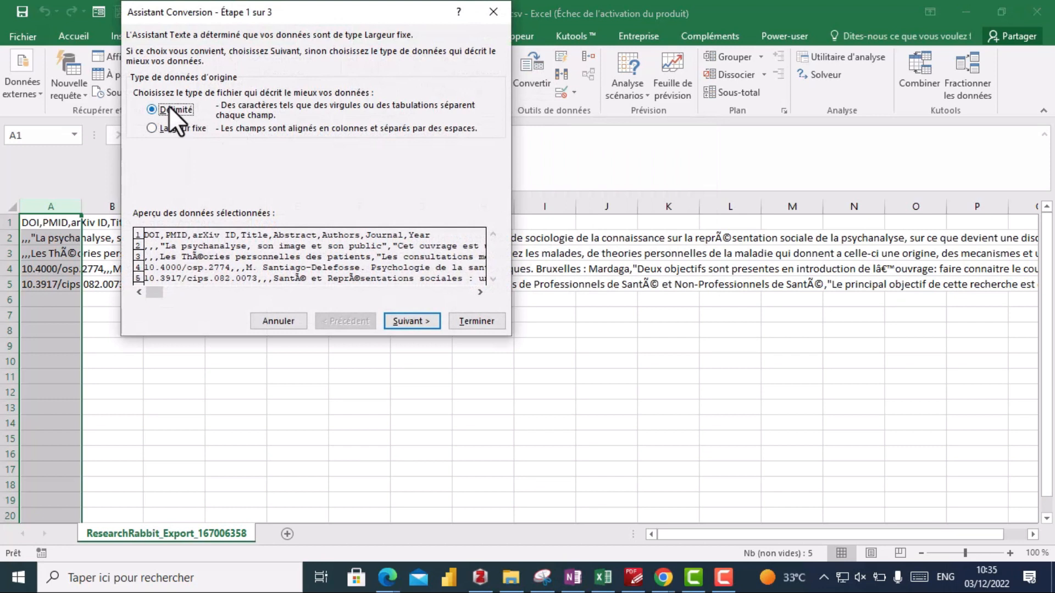
{"action": "left_click", "coordinate": [415, 320]}
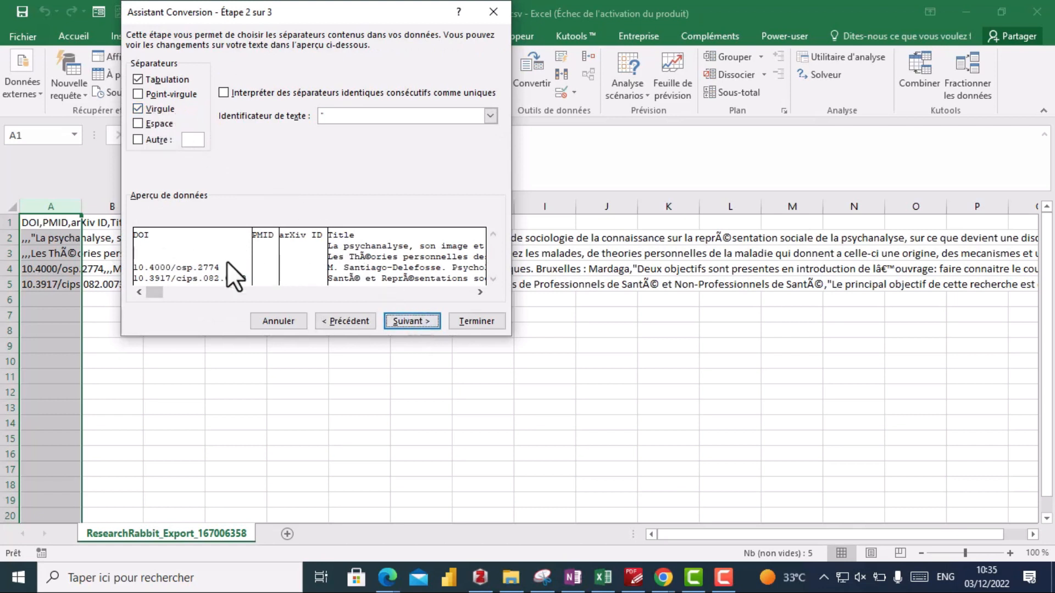
{"action": "left_click", "coordinate": [417, 320]}
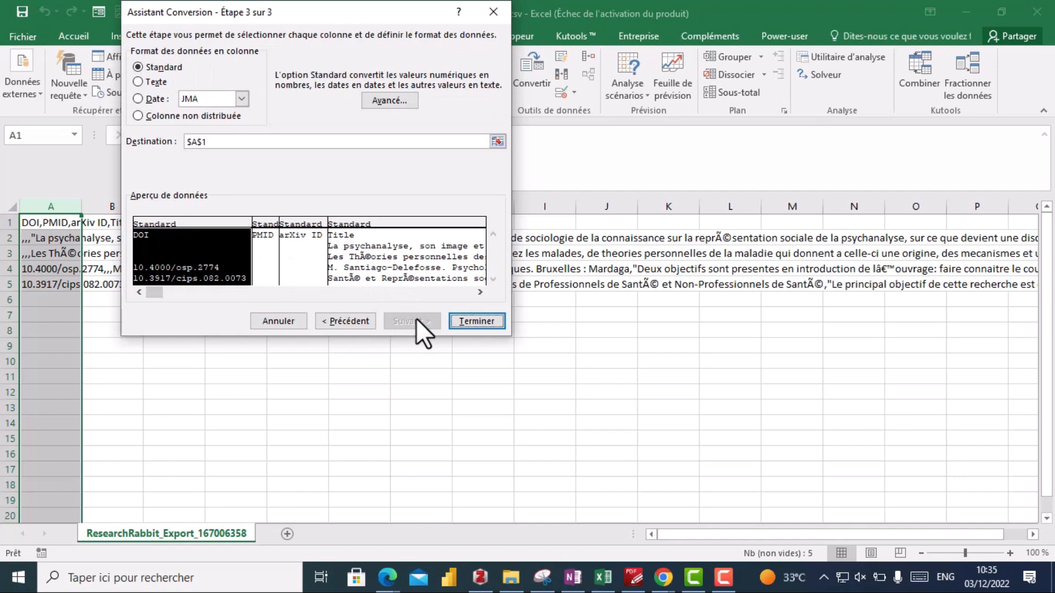
{"action": "left_click", "coordinate": [473, 322]}
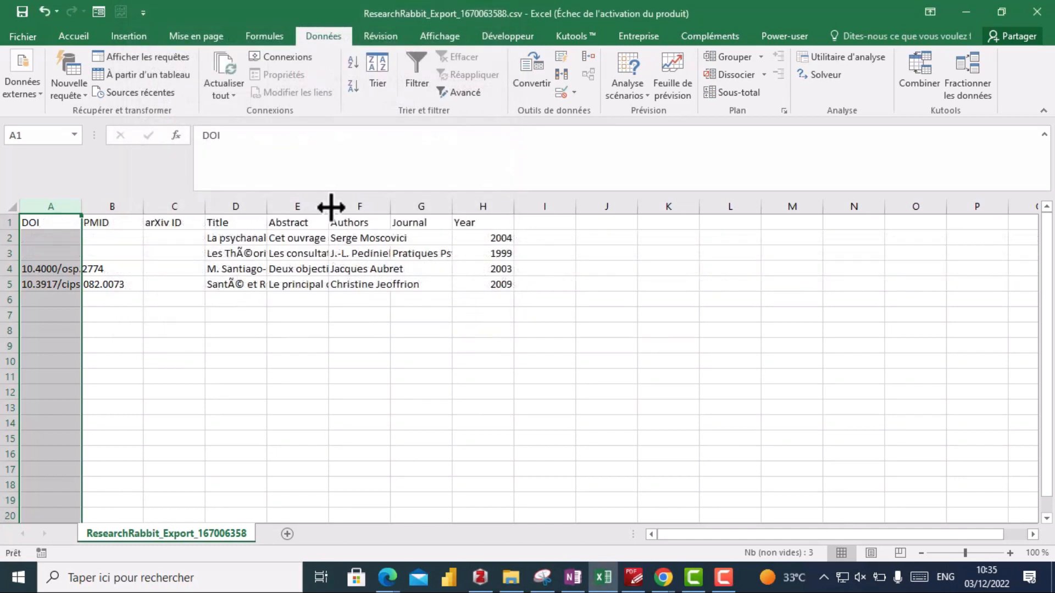
Make the header row bold and widen the Abstract and Authors columns
{"action": "left_click", "coordinate": [10, 222]}
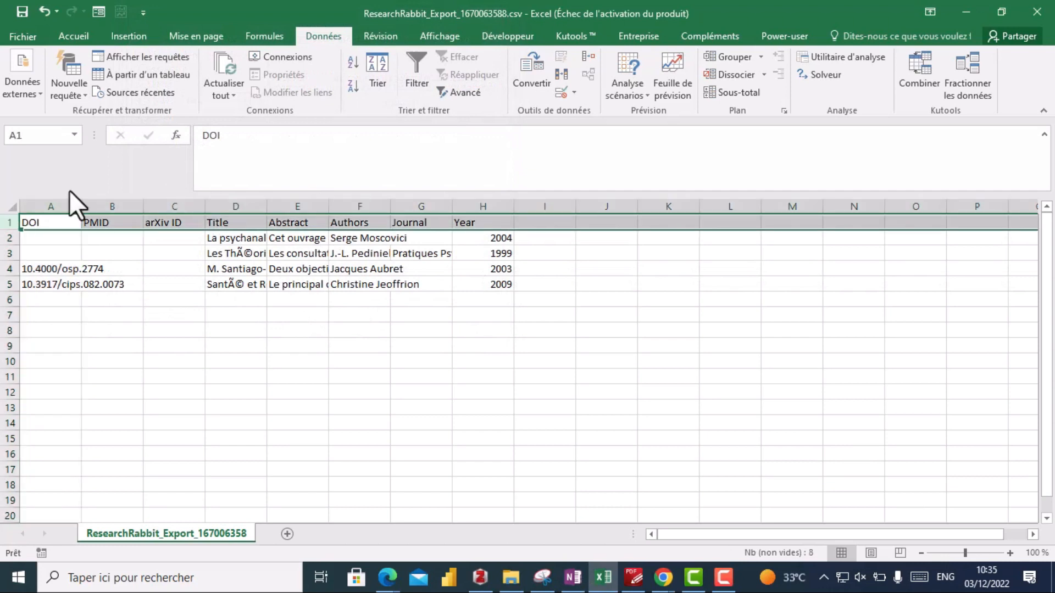
{"action": "left_click", "coordinate": [80, 36]}
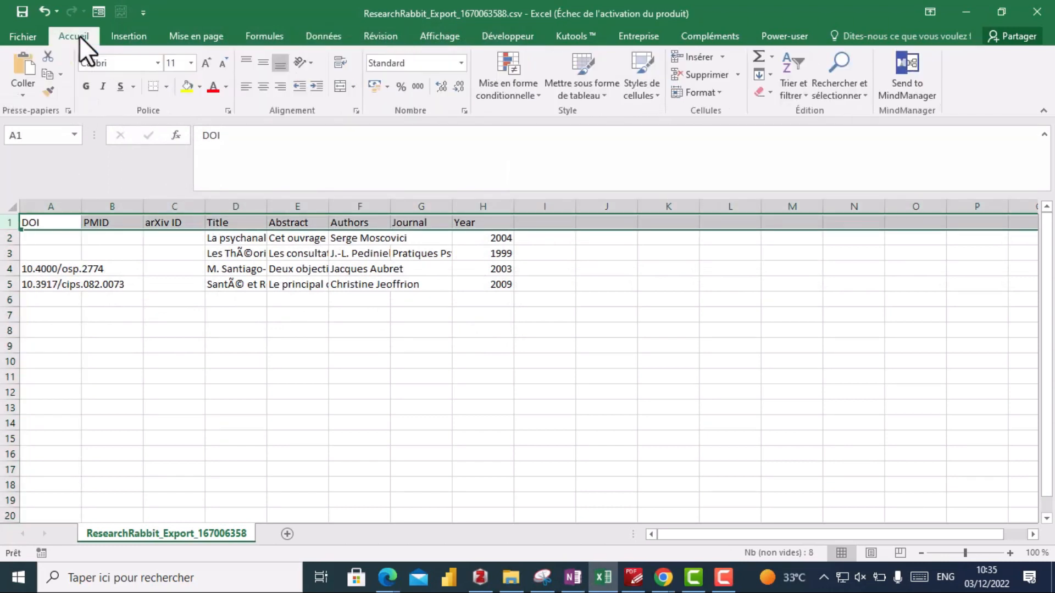
{"action": "left_click", "coordinate": [85, 86]}
{"action": "left_click", "coordinate": [302, 329]}
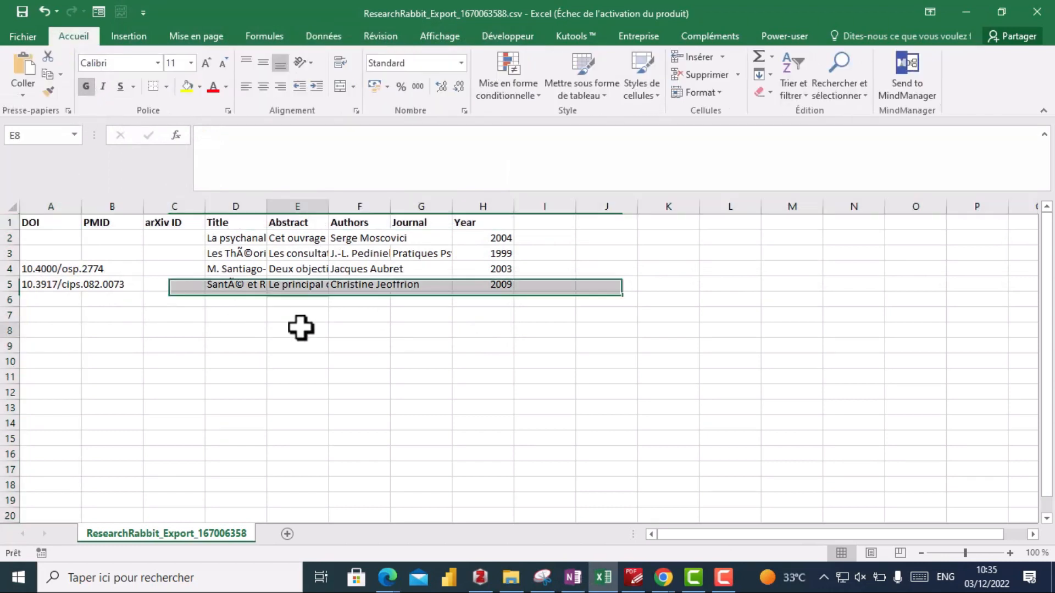
{"action": "left_click_drag", "start_coordinate": [329, 207], "coordinate": [574, 208]}
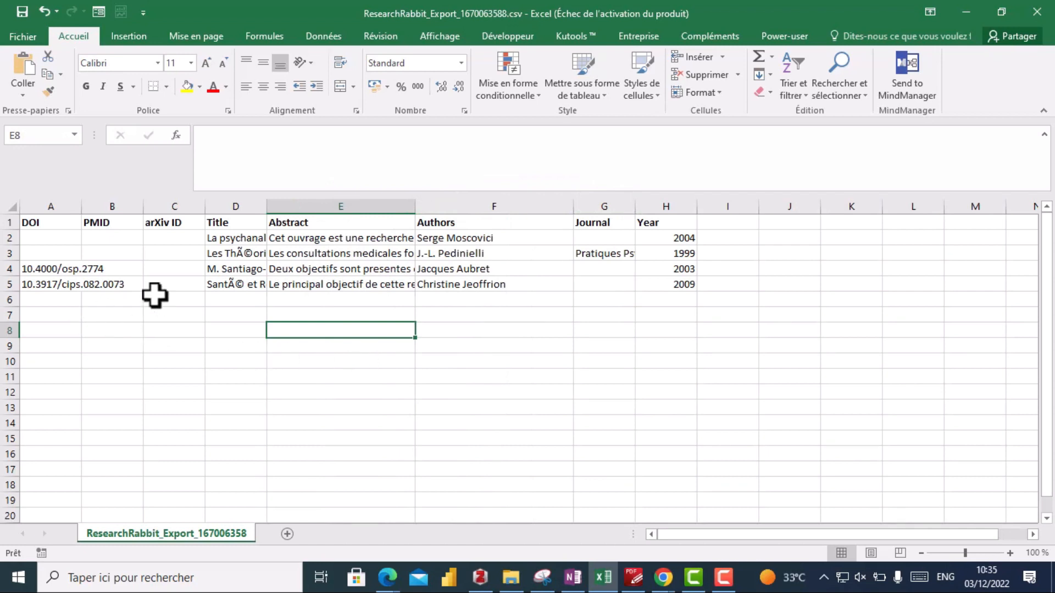
Examine the exported DOI, title, abstract, author and year entries in the sheet
{"action": "left_click", "coordinate": [40, 271]}
{"action": "left_click", "coordinate": [42, 284]}
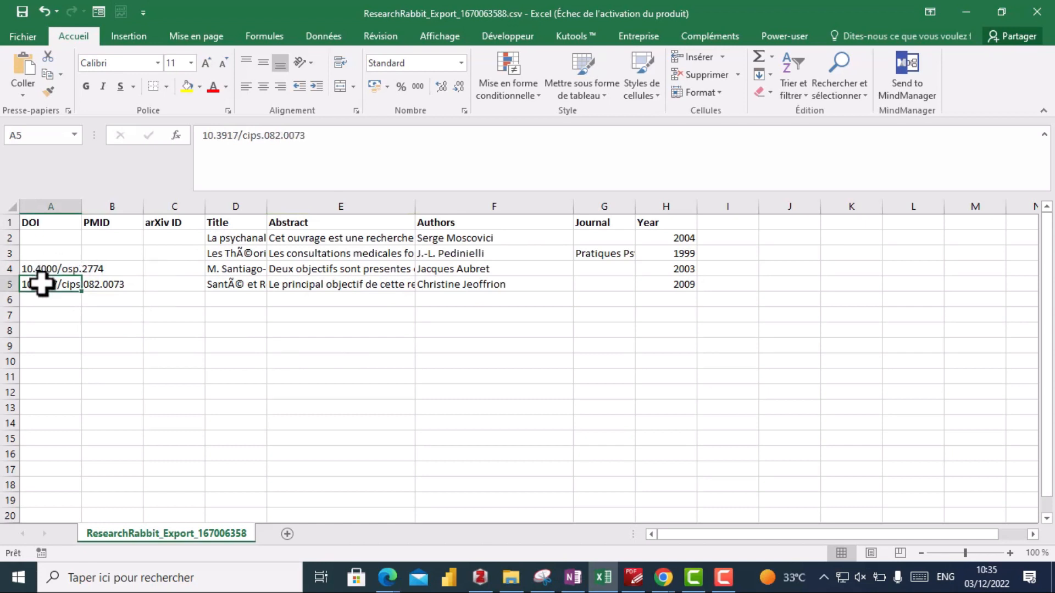
{"action": "left_click", "coordinate": [231, 239]}
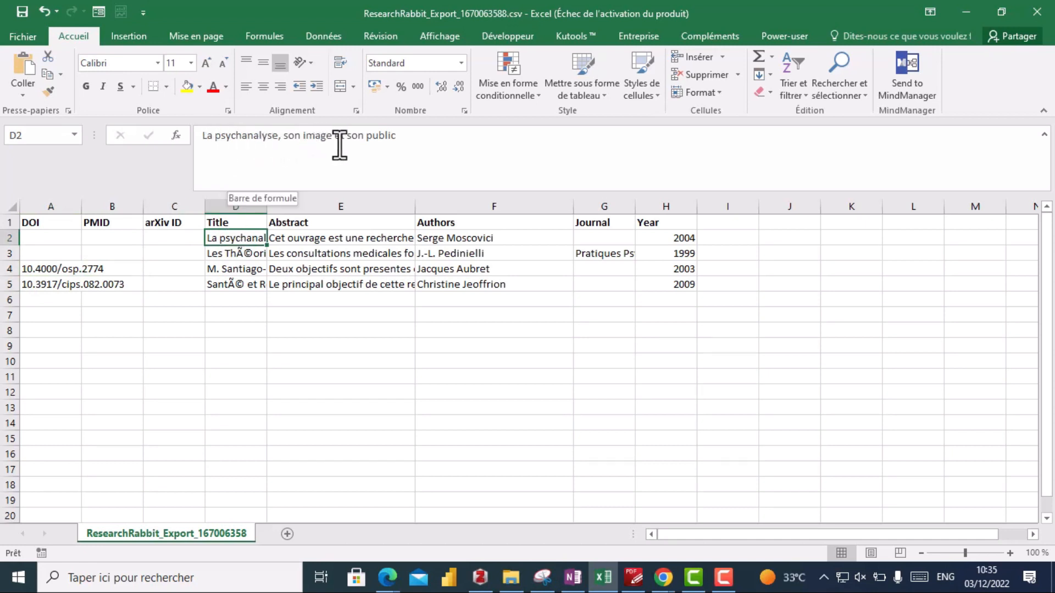
{"action": "left_click", "coordinate": [332, 237]}
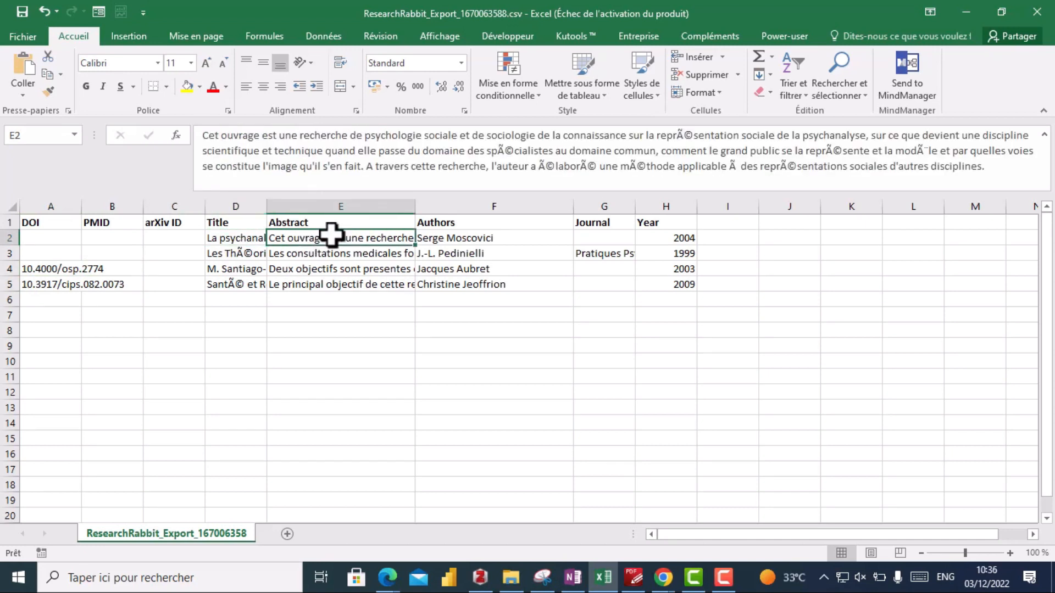
{"action": "left_click", "coordinate": [452, 236]}
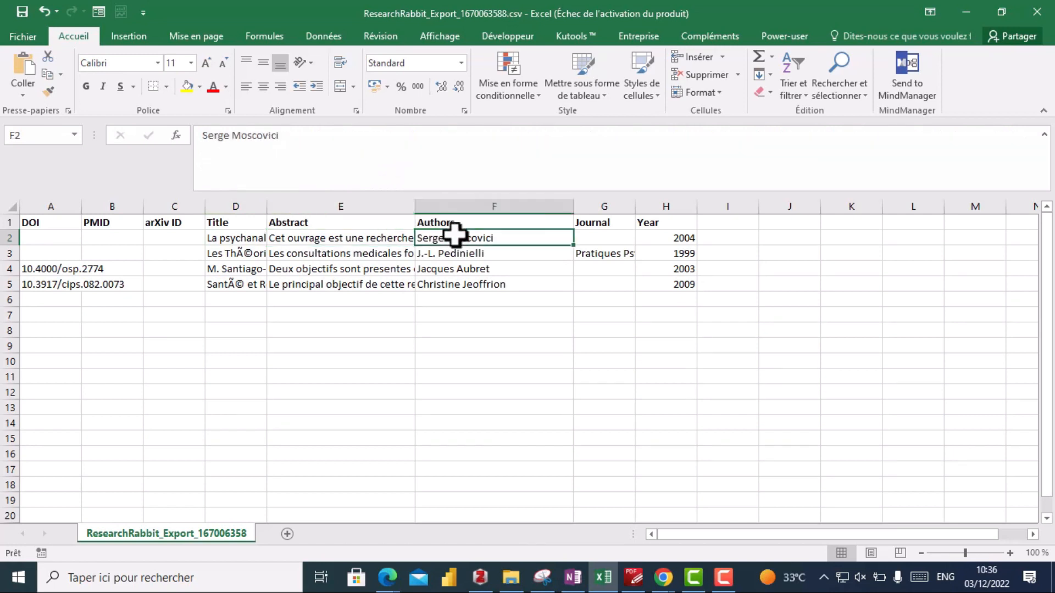
{"action": "left_click", "coordinate": [662, 236]}
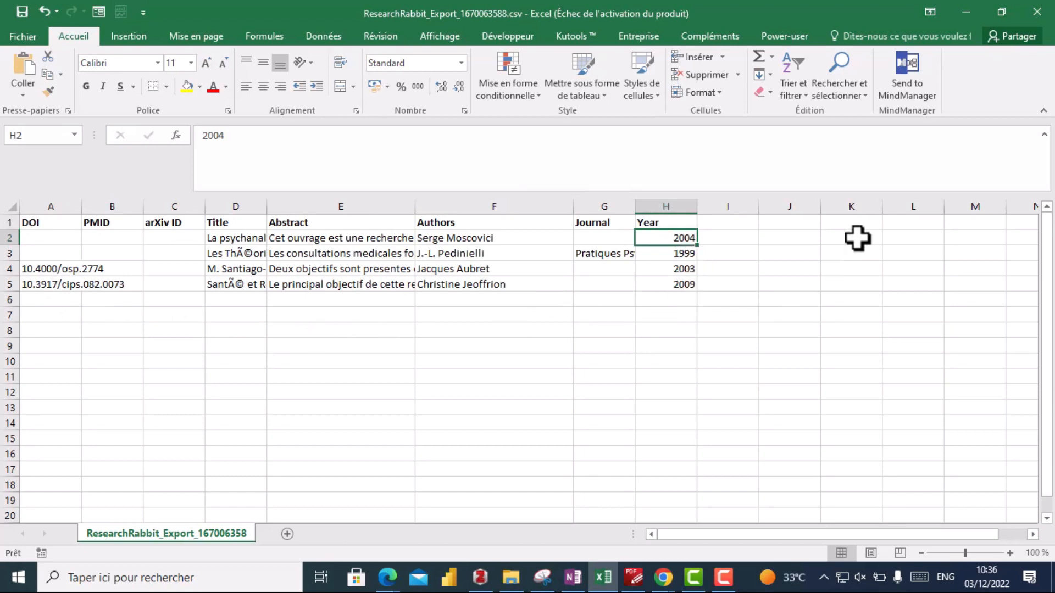
Switch back to Research Rabbit, make the Psycho collection public and copy its shareable link
{"action": "left_click", "coordinate": [965, 14]}
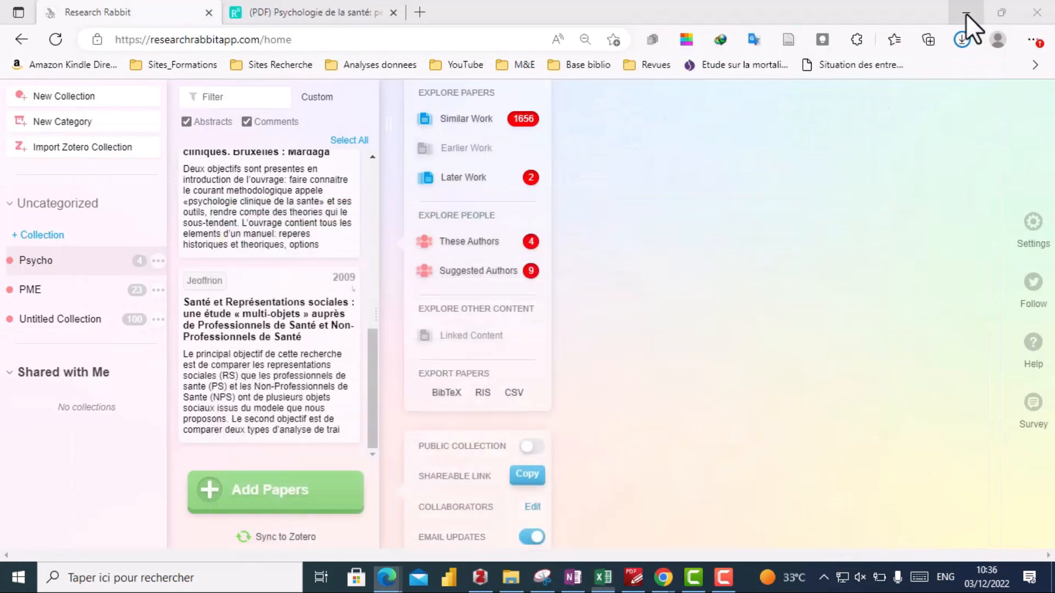
{"action": "left_click", "coordinate": [524, 475]}
{"action": "left_click", "coordinate": [526, 476]}
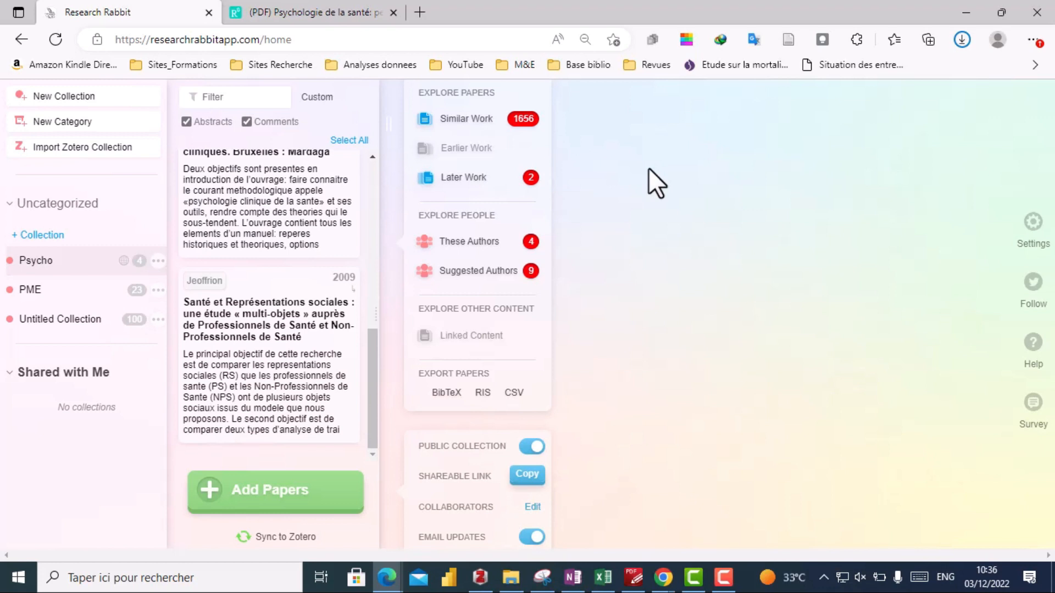
Open the copied collection link in a new browser tab
{"action": "left_click", "coordinate": [420, 12]}
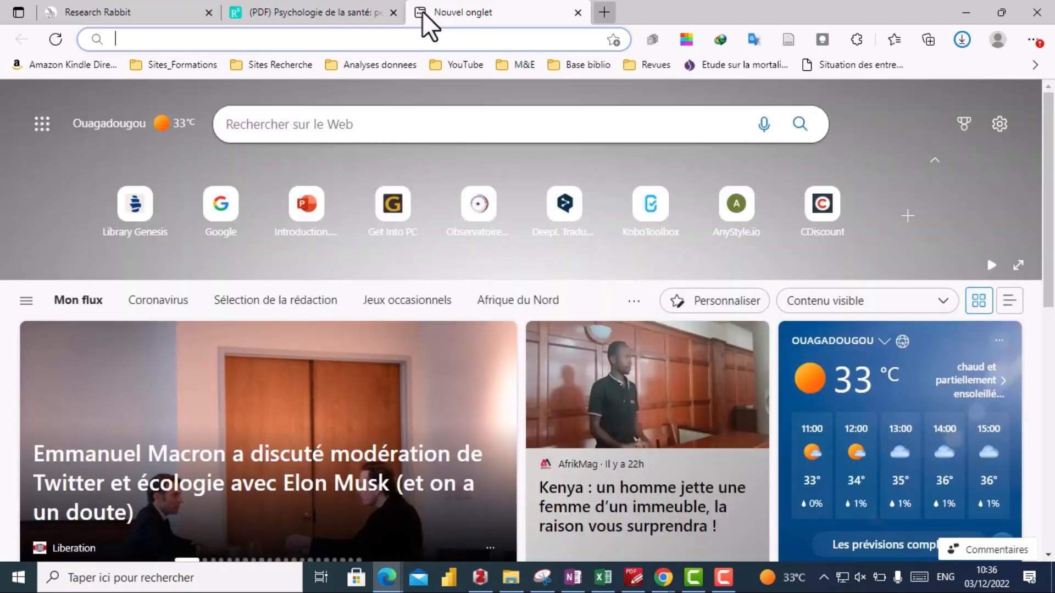
{"action": "key", "text": "ctrl+v"}
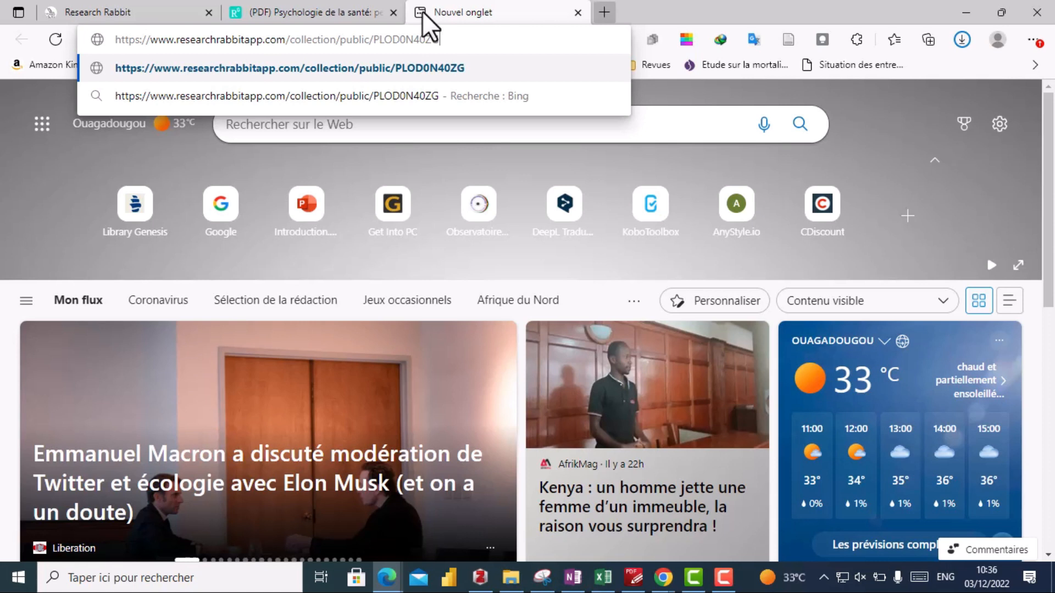
{"action": "key", "text": "Return"}
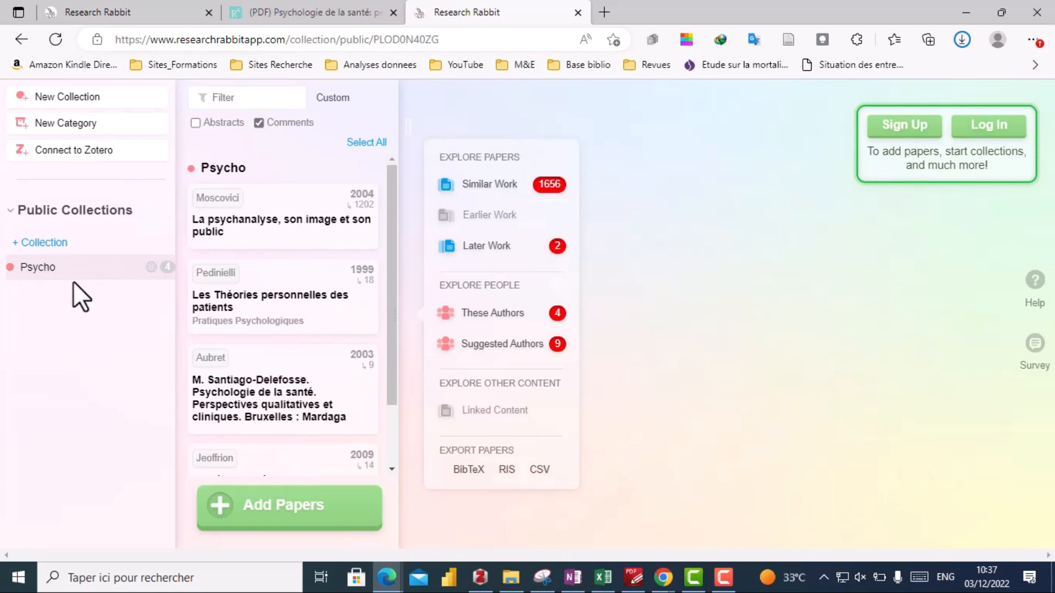
Compare the private and public views of the Psycho collection, showing abstracts and viewing the sort options in the public one
{"action": "left_click", "coordinate": [110, 8]}
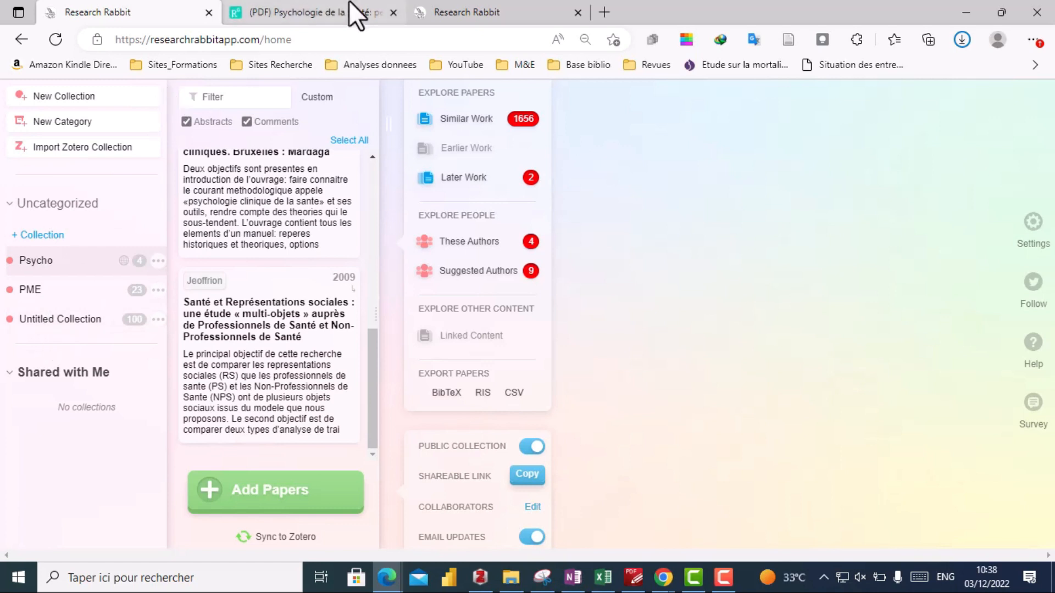
{"action": "left_click", "coordinate": [497, 7]}
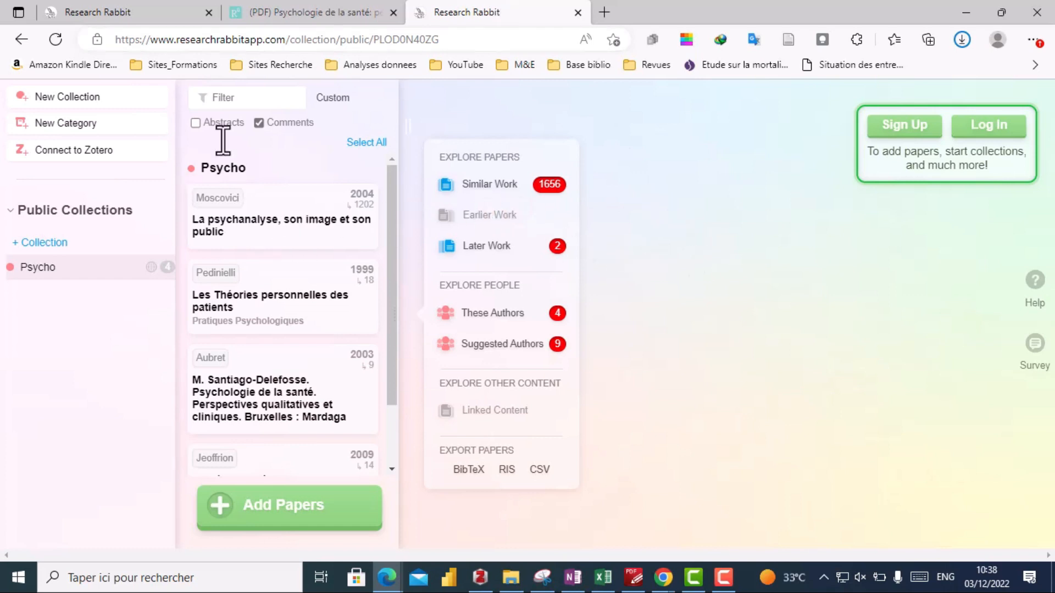
{"action": "left_click", "coordinate": [195, 123]}
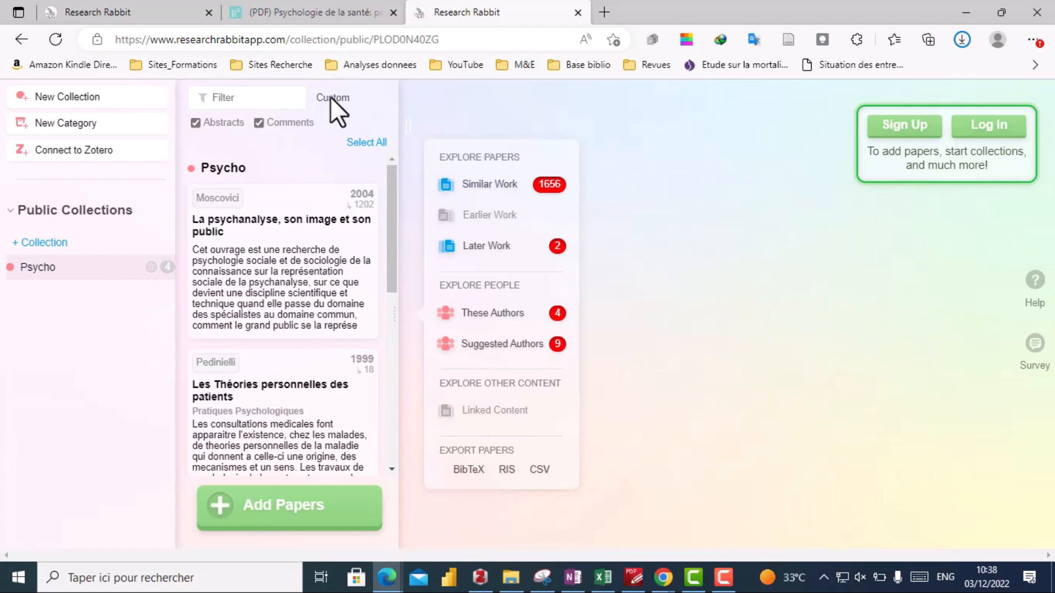
{"action": "left_click", "coordinate": [357, 98]}
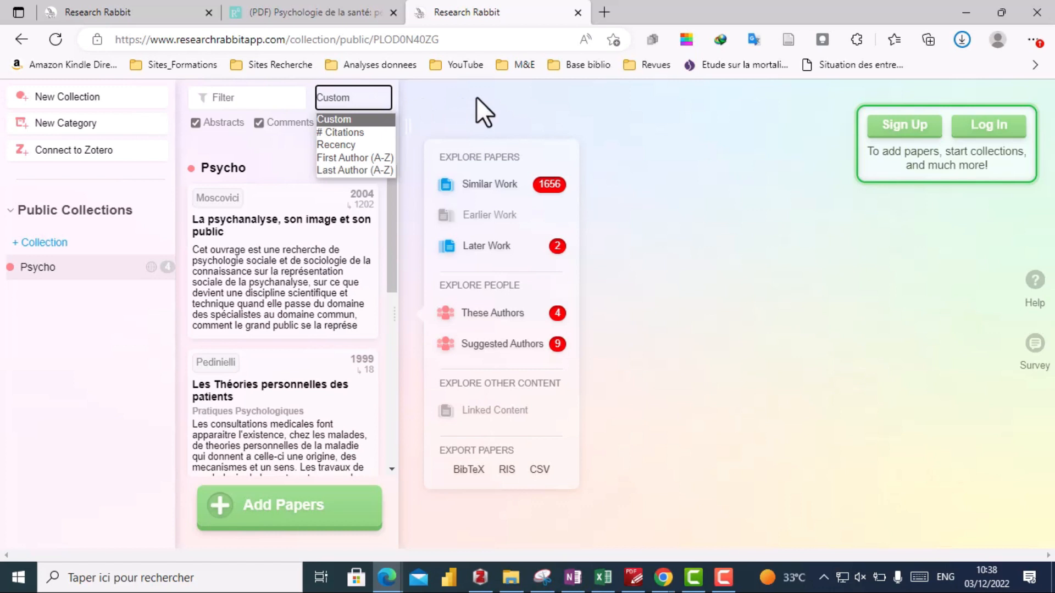
{"action": "left_click", "coordinate": [695, 182]}
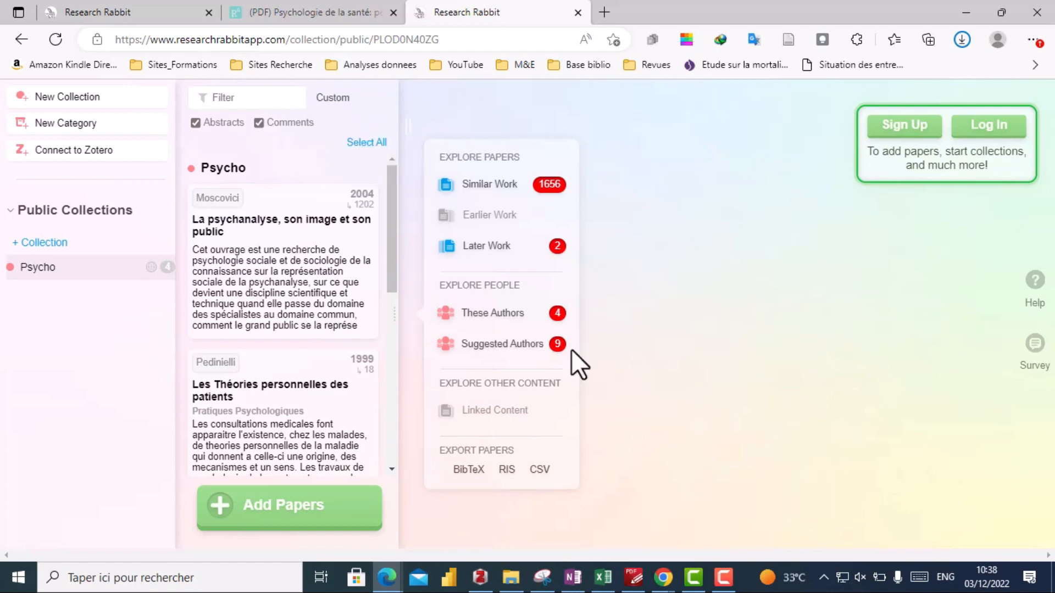
Back in the private Psycho collection, list its similar work and select the 1969 paper "Santé et maladie. Analyse d'une représentation sociale"
{"action": "left_click", "coordinate": [147, 5]}
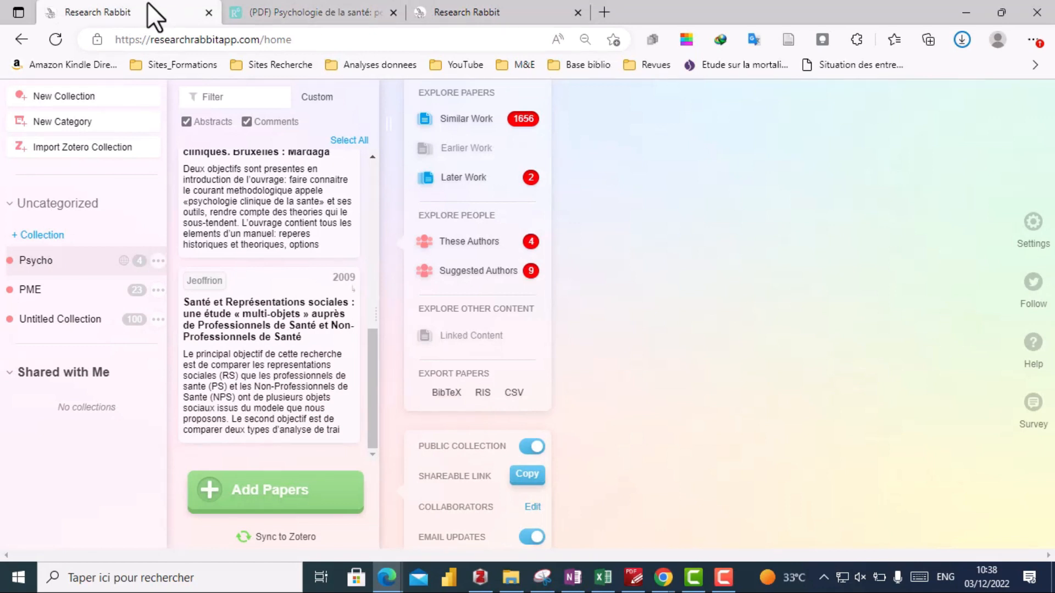
{"action": "left_click", "coordinate": [466, 119]}
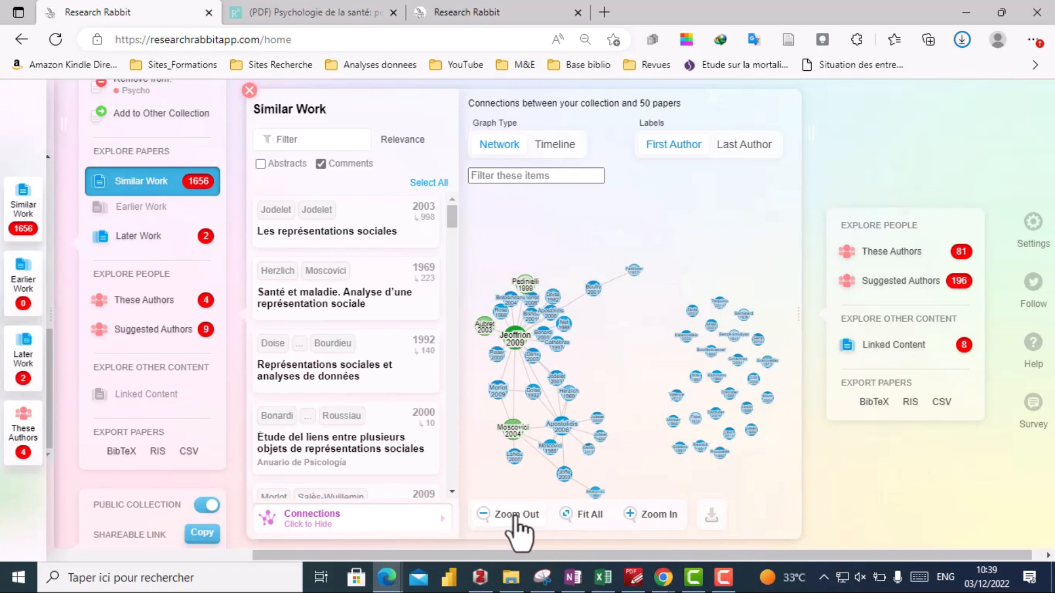
{"action": "left_click", "coordinate": [641, 517]}
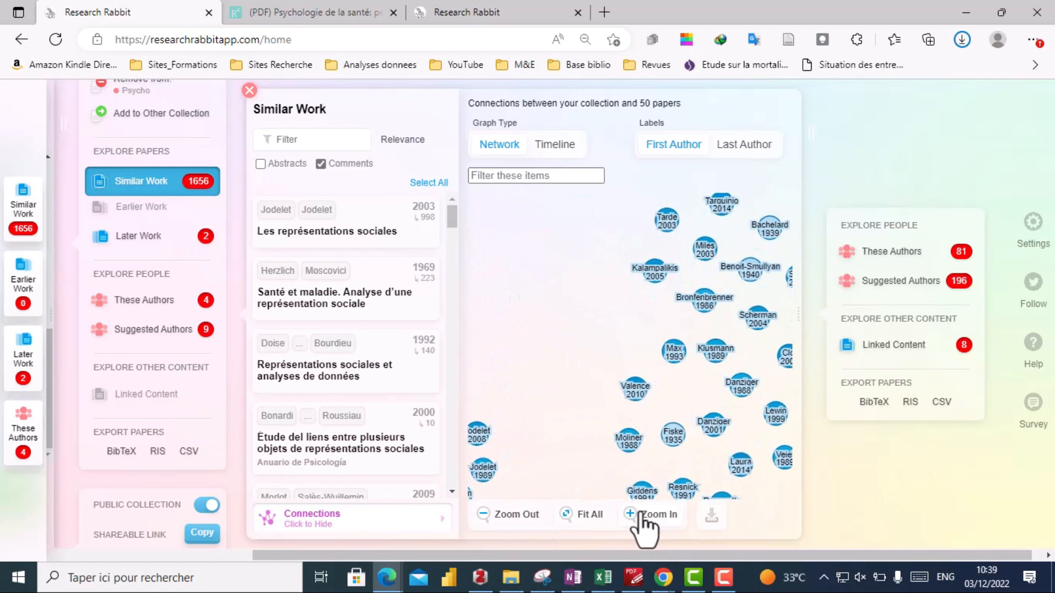
{"action": "left_click", "coordinate": [641, 515]}
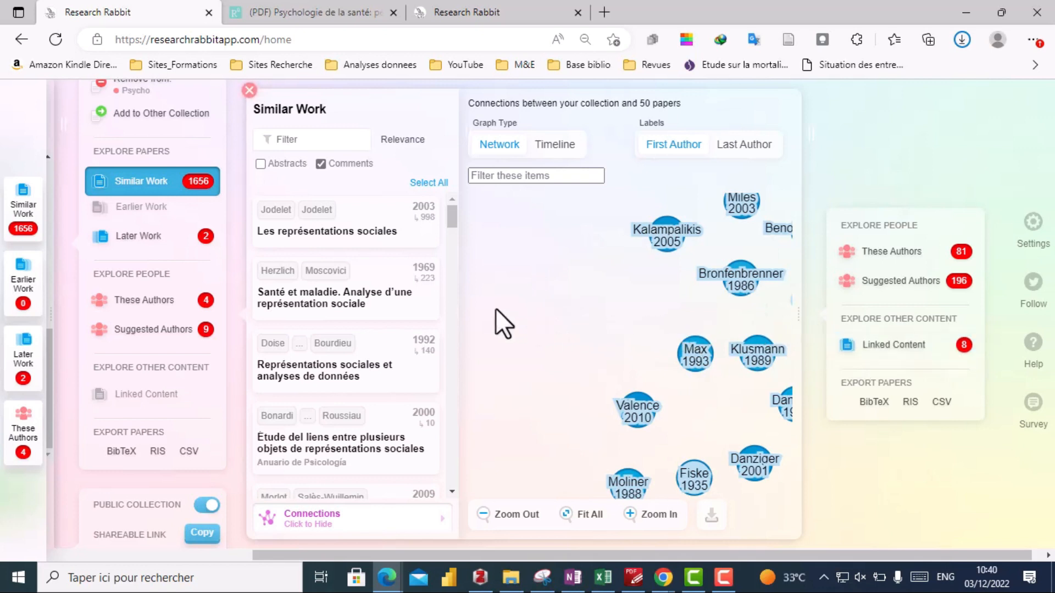
{"action": "left_click", "coordinate": [337, 307]}
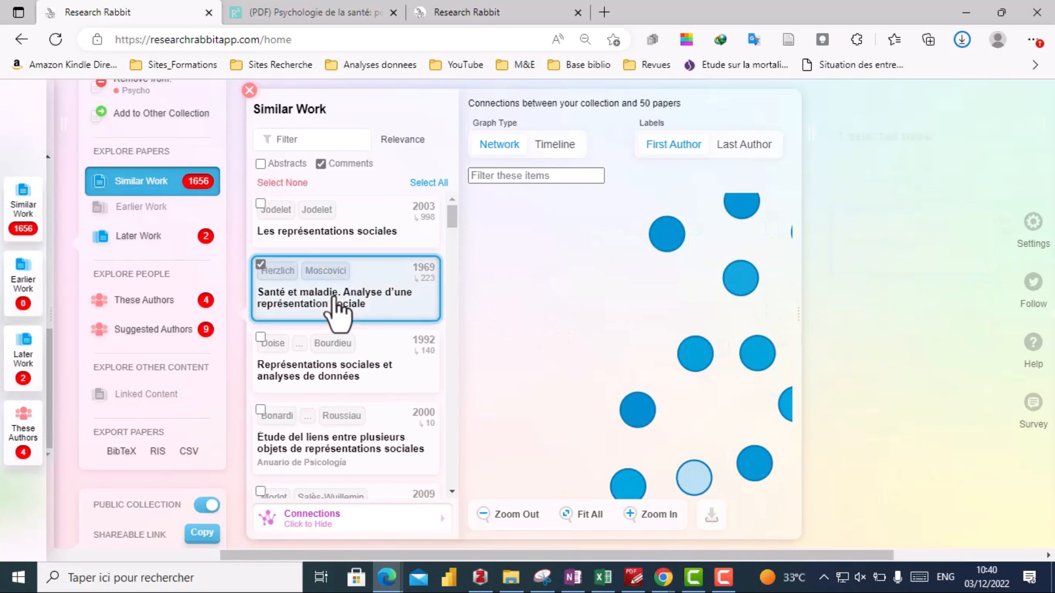